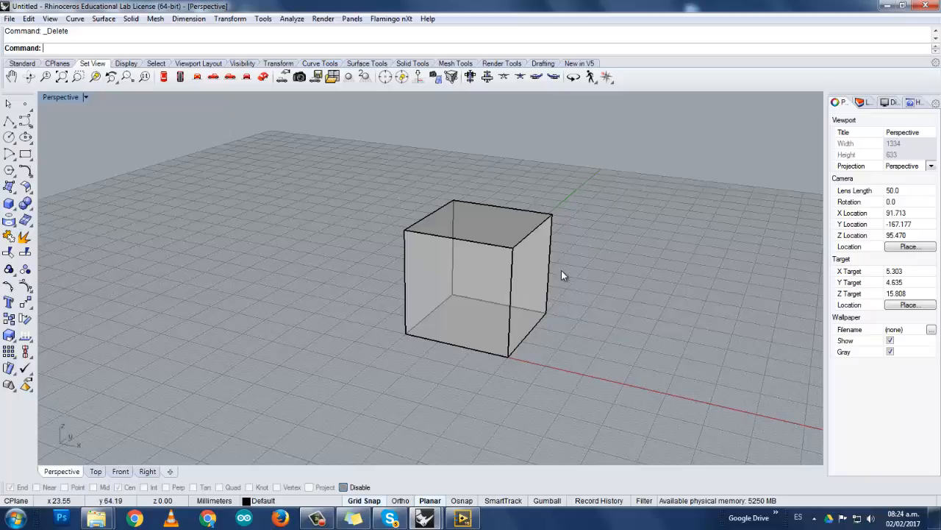
- Restore the four-viewport layout from the maximized Perspective viewport and frame the box in the Top view
scroll(455, 372, "up", 4)
scroll(461, 360, "down", 4)
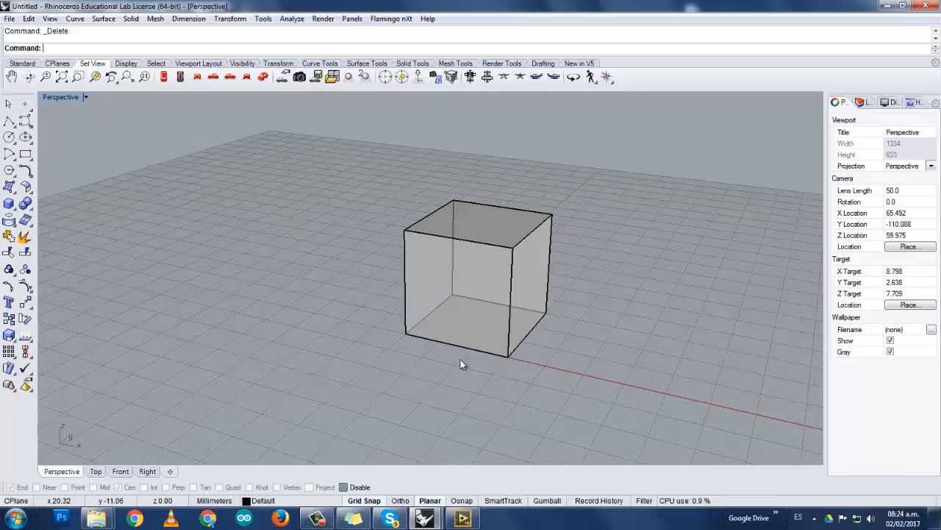
right_click_drag(461, 359, 489, 301)
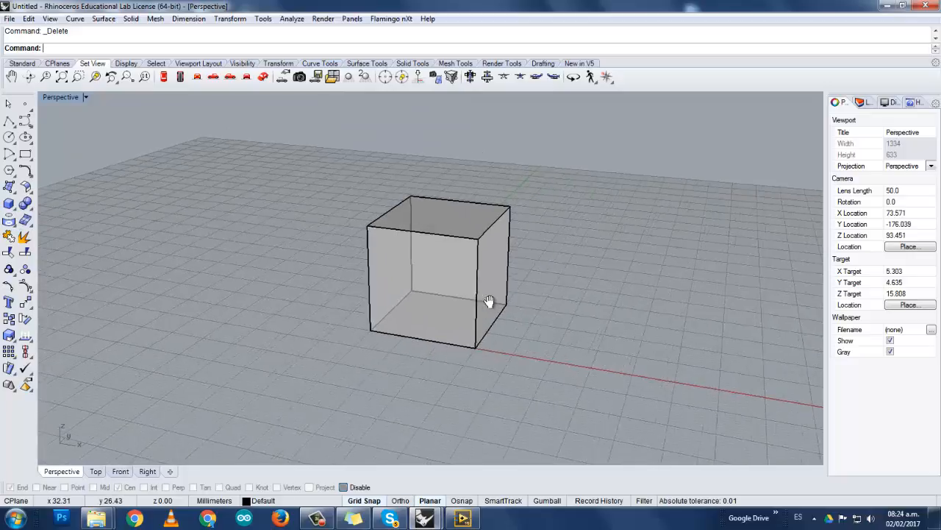
double_click(53, 98)
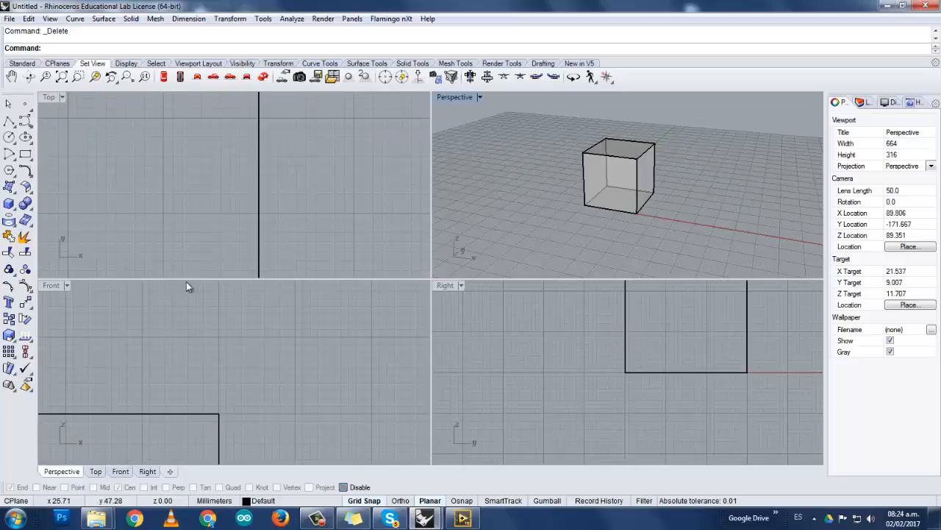
scroll(213, 212, "down", 10)
right_click_drag(214, 212, 302, 157)
scroll(297, 189, "up", 4)
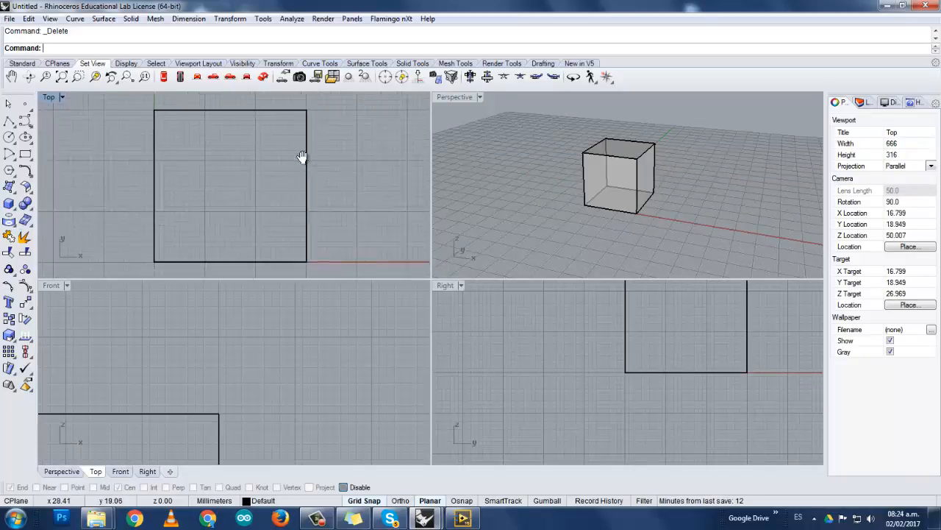
scroll(297, 160, "down", 2)
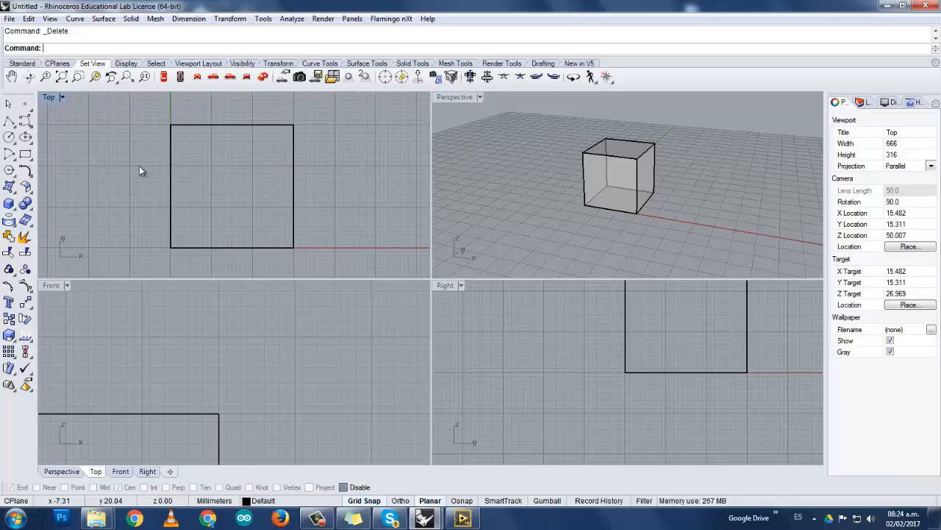
- Draw a puzzle-shaped degree 3 control-point curve across the box in the Front view, extending beyond both side edges
left_click(26, 121)
right_click_drag(158, 353, 298, 283)
scroll(297, 445, "down", 4)
right_click_drag(260, 414, 247, 328)
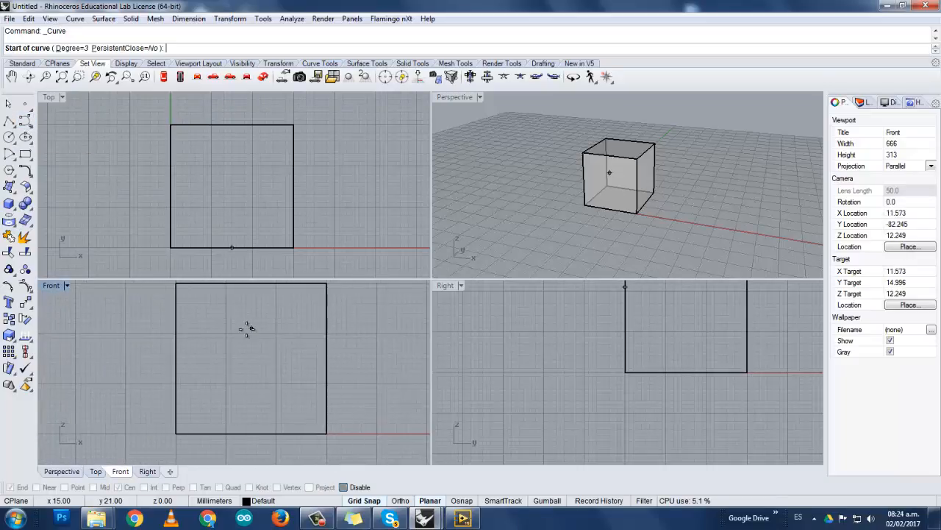
left_click(105, 379)
left_click(245, 379)
left_click(212, 353)
left_click(220, 308)
left_click(281, 303)
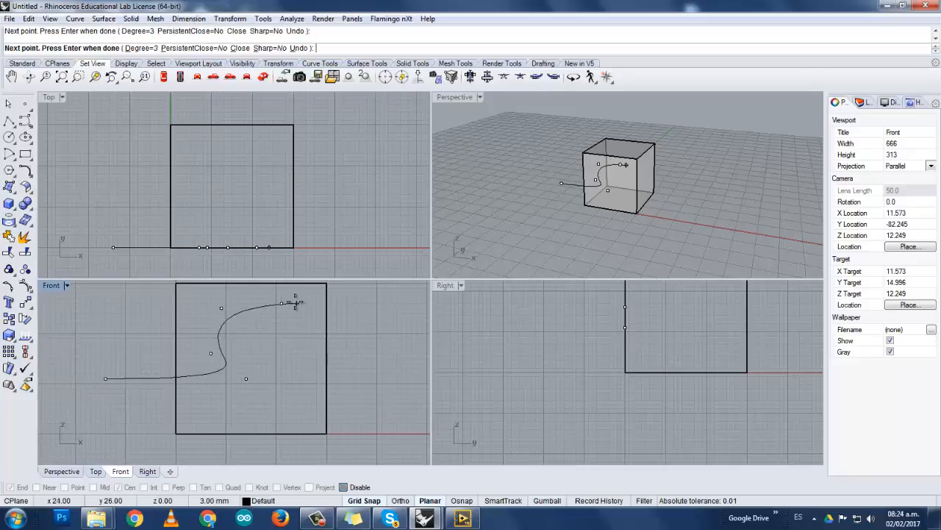
left_click(297, 302)
left_click(306, 322)
left_click(266, 342)
left_click(291, 367)
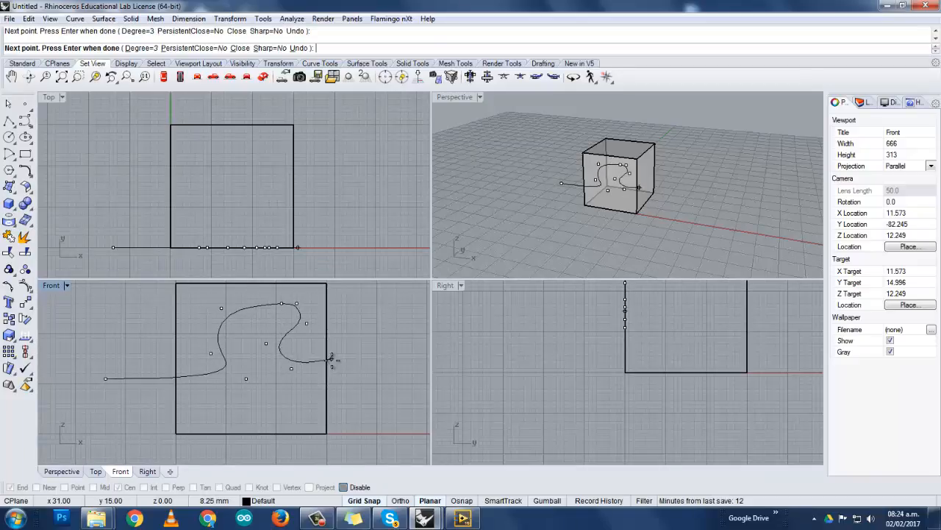
left_click(300, 378)
left_click(366, 346)
key("Return")
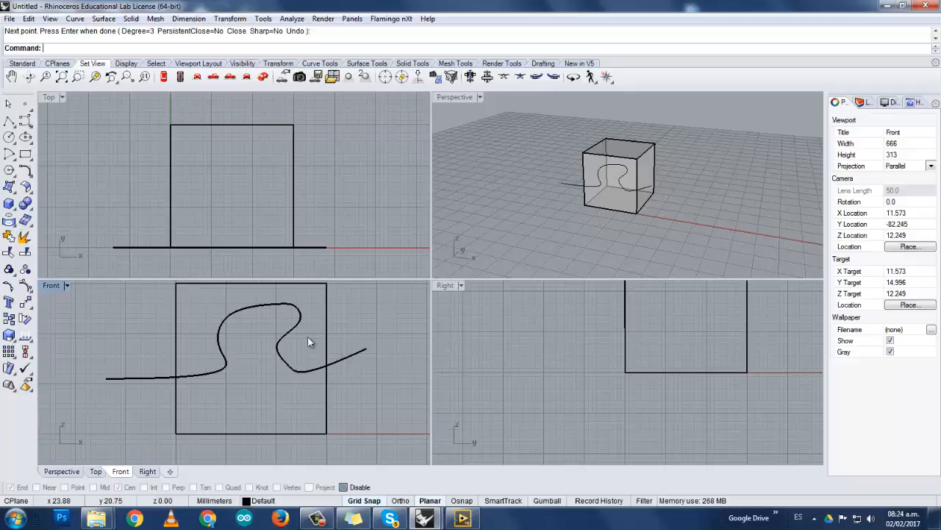
- Extrude the puzzle-shaped curve straight through the box to slightly beyond its back face, with Solid and BothSides set to No
right_click_drag(722, 156, 624, 203)
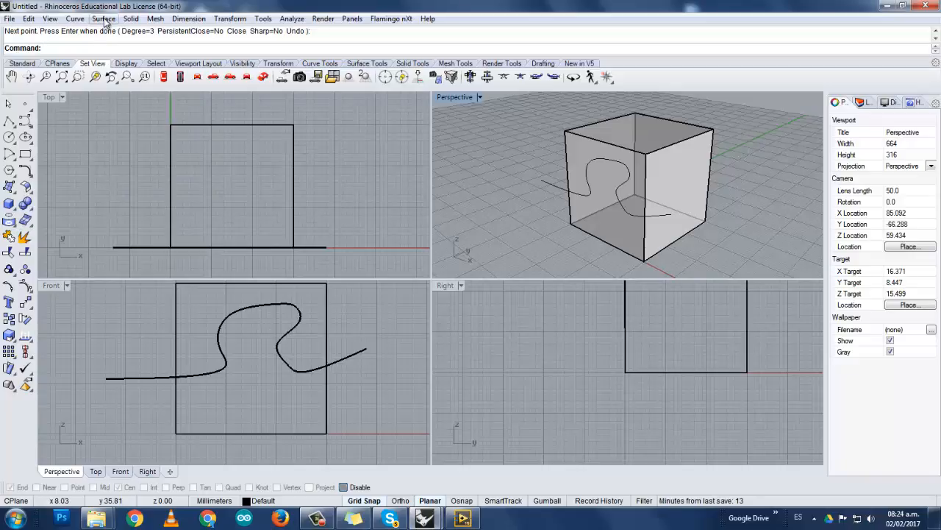
left_click(285, 318)
left_click(104, 19)
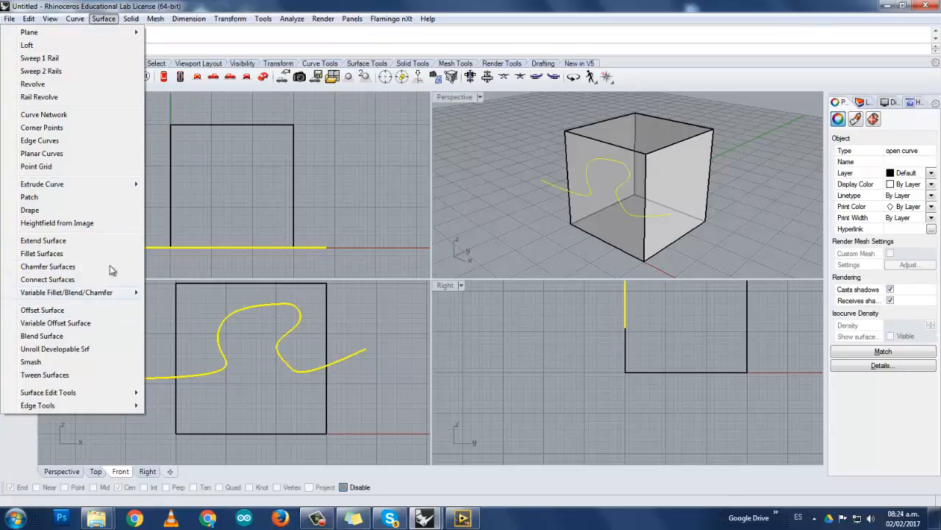
mouse_move(125, 185)
left_click(175, 182)
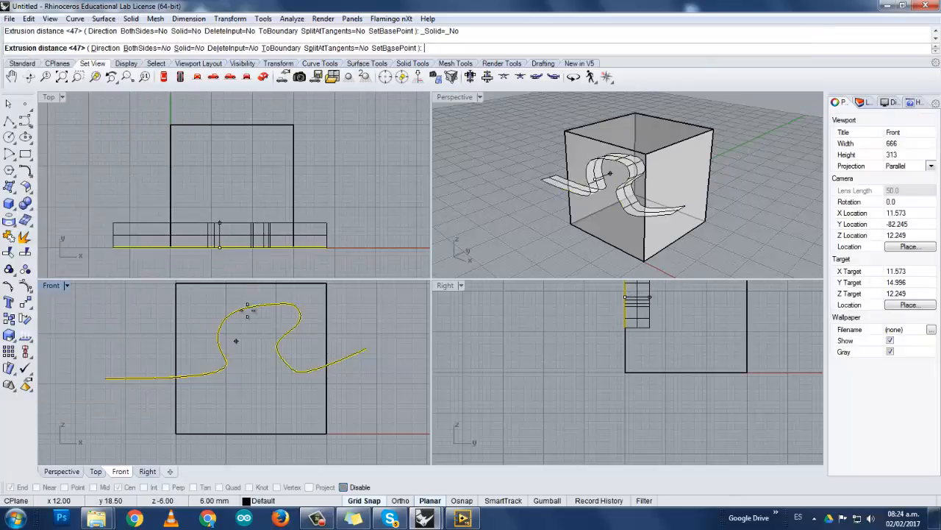
left_click(264, 107)
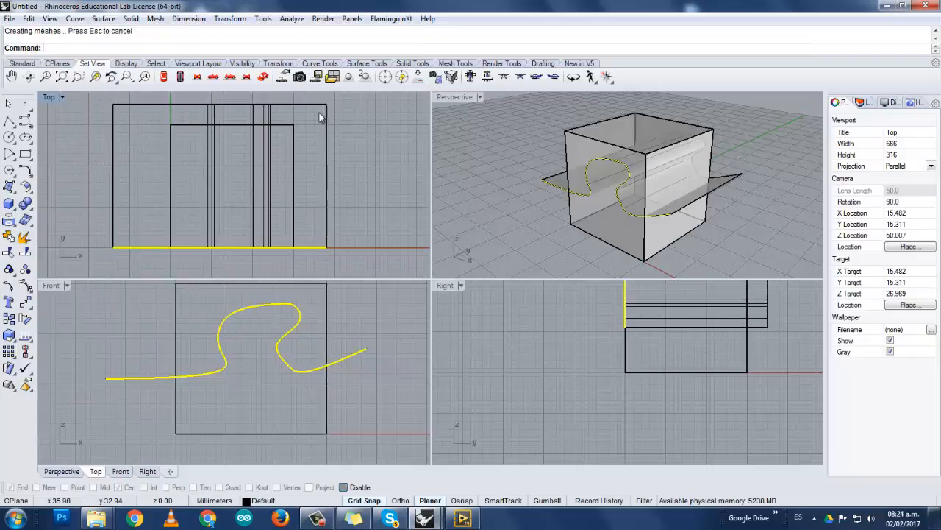
- Move the extruded surface forward in the Top view so it protrudes past both the front and back faces of the box
left_click_drag(324, 111, 324, 122)
right_click_drag(783, 256, 757, 181)
left_click(759, 181)
scroll(629, 201, "up", 5)
right_click_drag(627, 206, 541, 209)
scroll(656, 194, "down", 2)
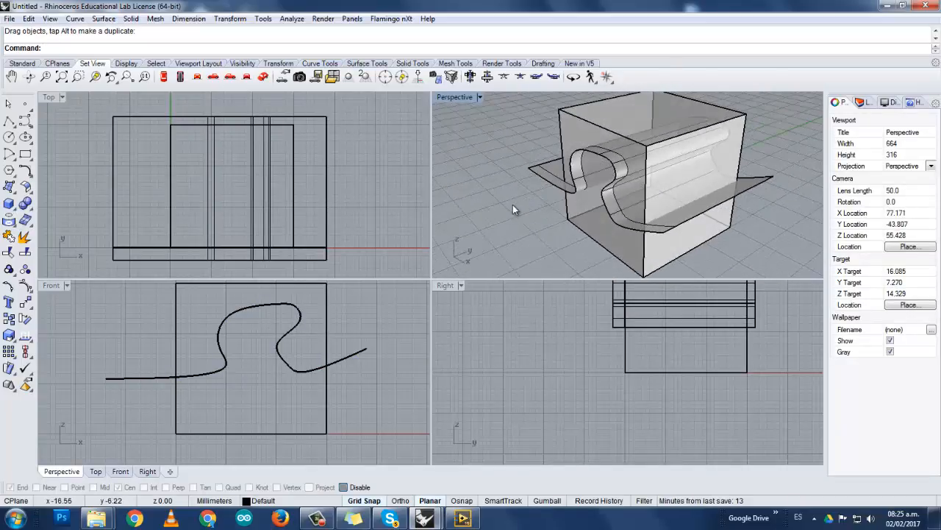
left_click(397, 154)
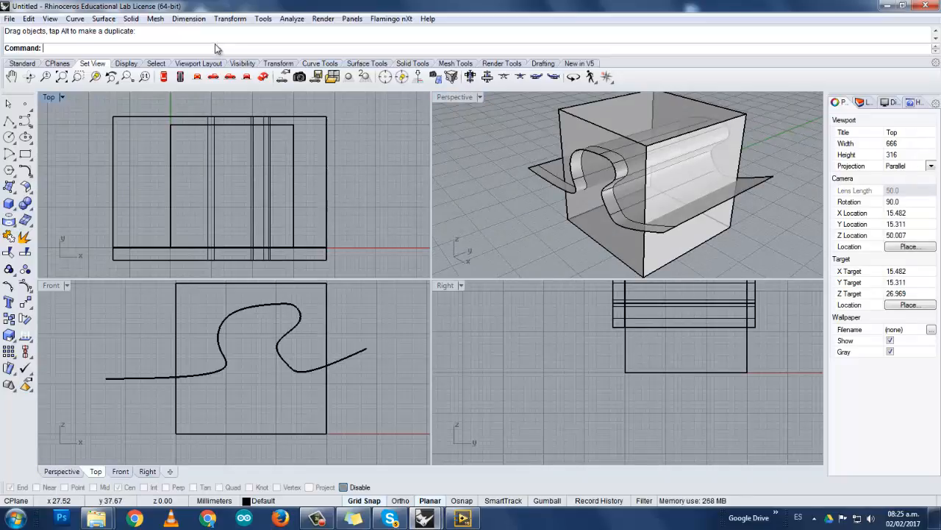
- Split the box with Boolean Split, using the extruded surface as the cutting object
left_click(131, 18)
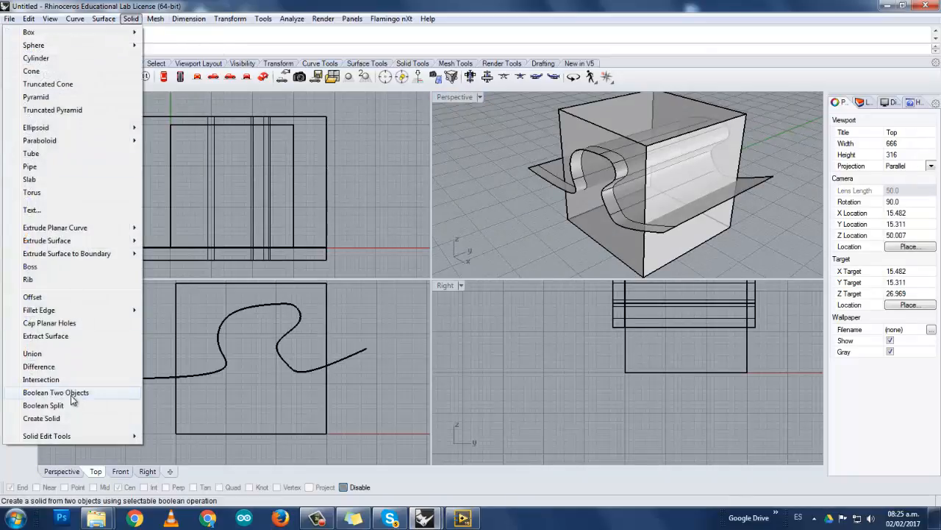
left_click(62, 409)
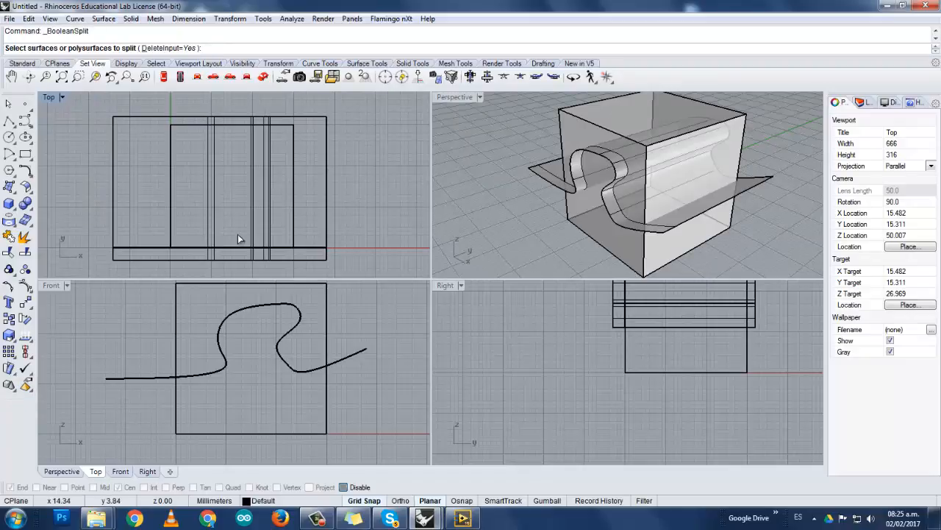
left_click(576, 114)
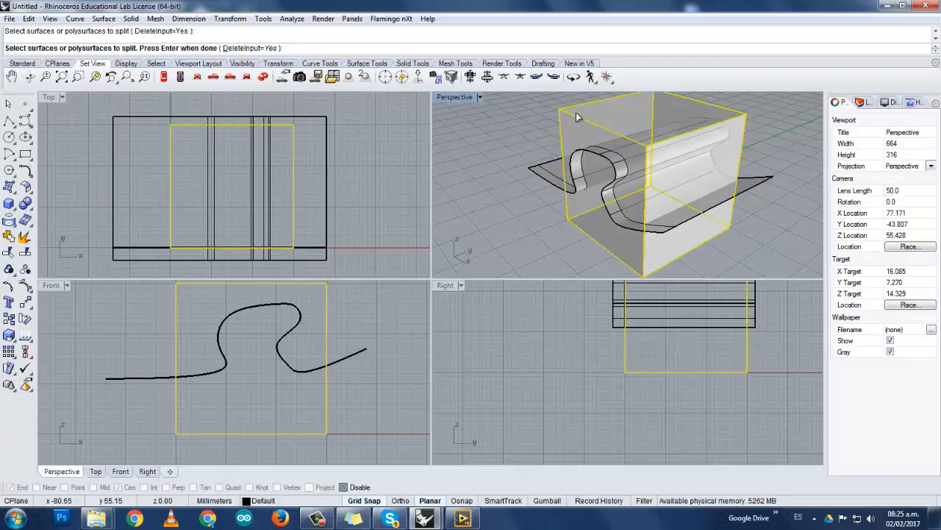
key("Return")
left_click(549, 166)
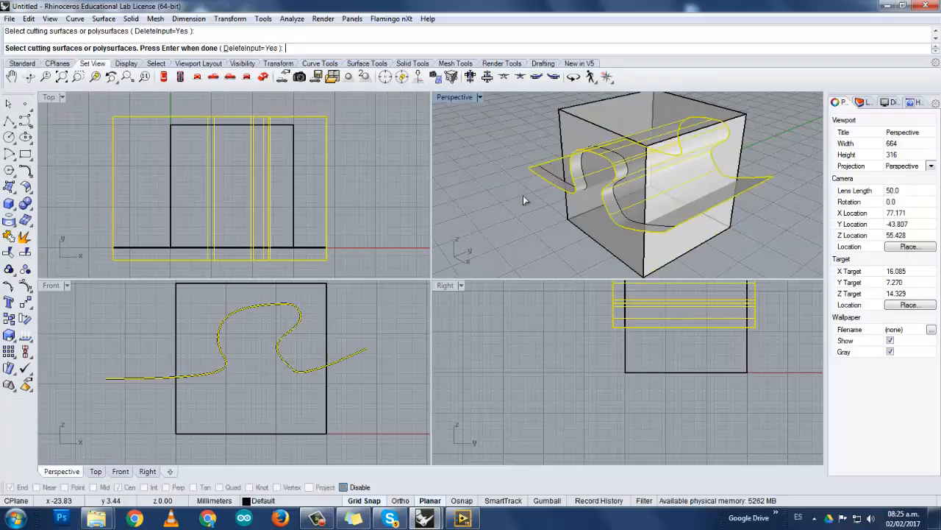
key("Return")
- Move the upper piece of the split box straight up in the Front view, clear of the lower piece
mouse_move(594, 182)
right_mouse_down()
mouse_move(553, 183)
mouse_move(606, 193)
right_mouse_up()
scroll(253, 335, "down", 5)
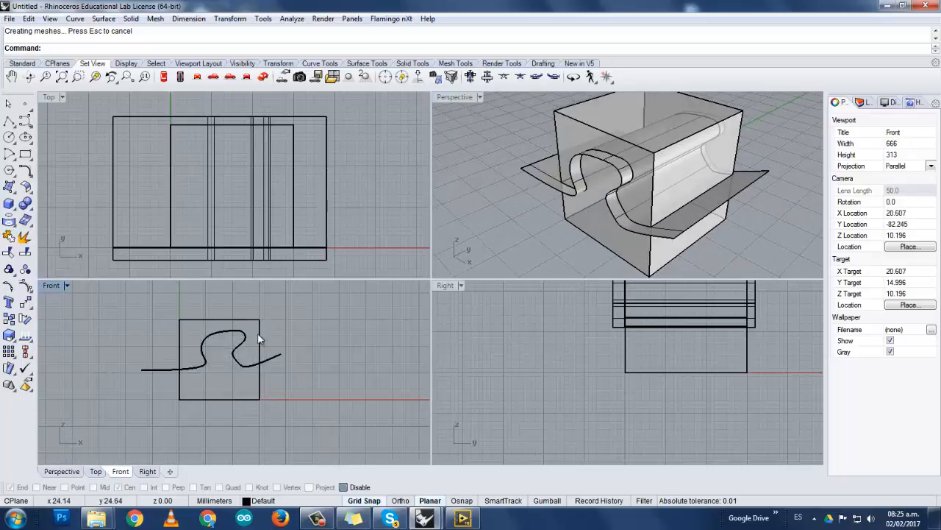
left_click_drag(261, 340, 266, 301)
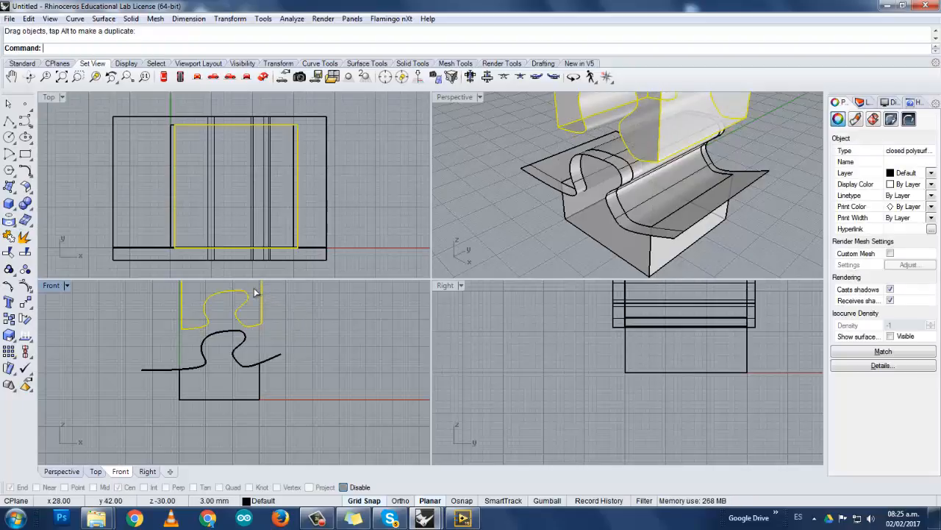
left_click_drag(259, 293, 258, 288)
- Delete the extruded cutting surface, keeping the two box pieces and the original curve
scroll(573, 159, "down", 3)
right_click_drag(573, 159, 586, 159)
left_click(579, 200)
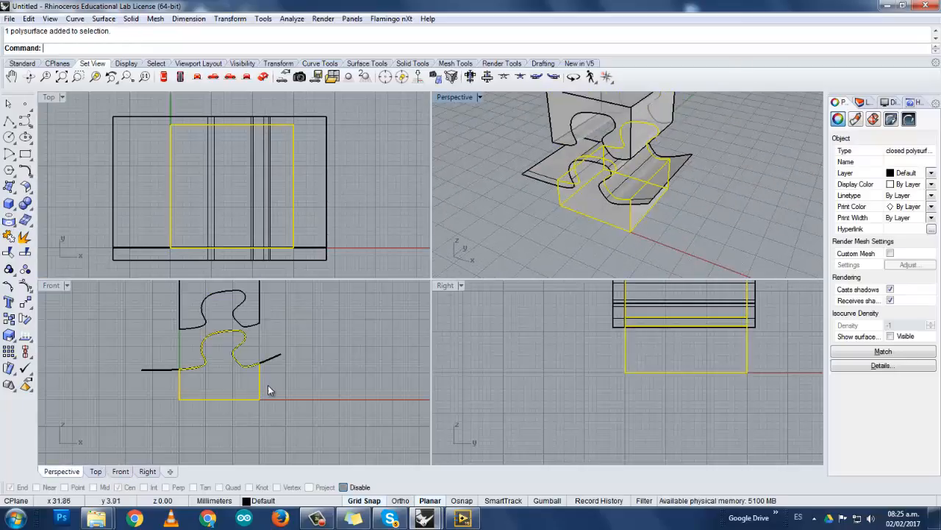
key("Escape")
left_click(551, 181)
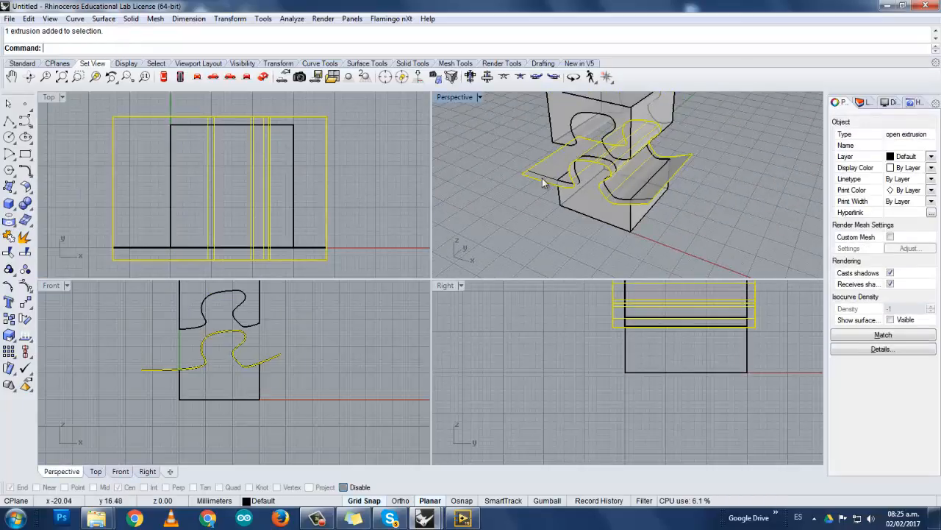
key("Delete")
right_click_drag(687, 177, 669, 182)
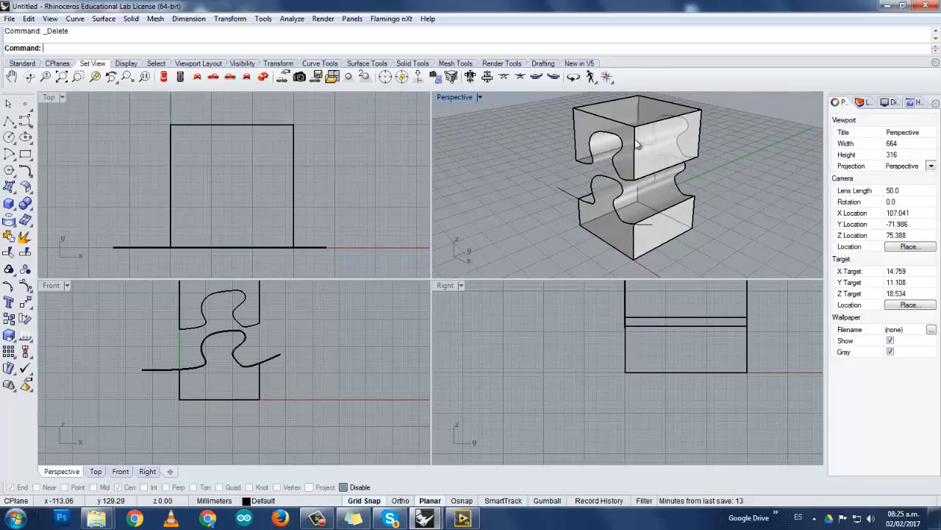
- Inspect the two separated pieces in Rendered display mode and return the Perspective viewport to Ghosted
right_click_drag(637, 145, 610, 215)
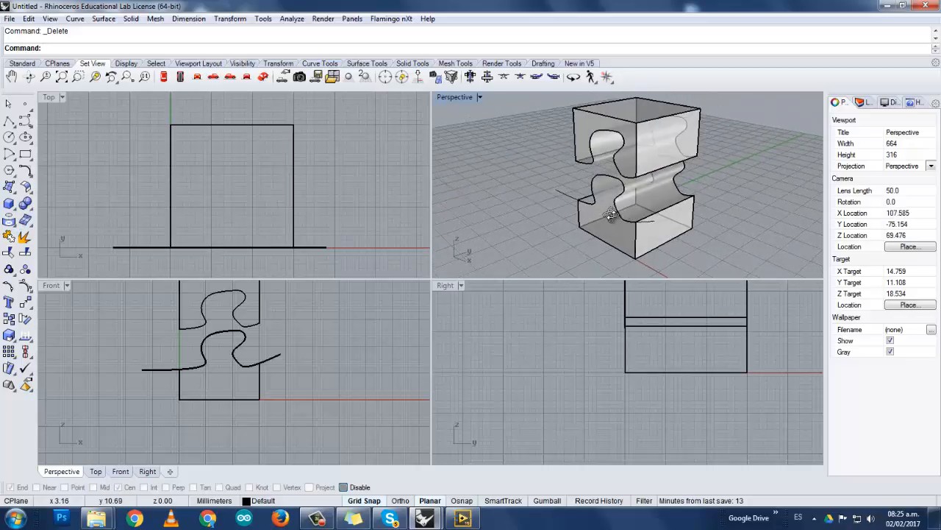
left_click(456, 97)
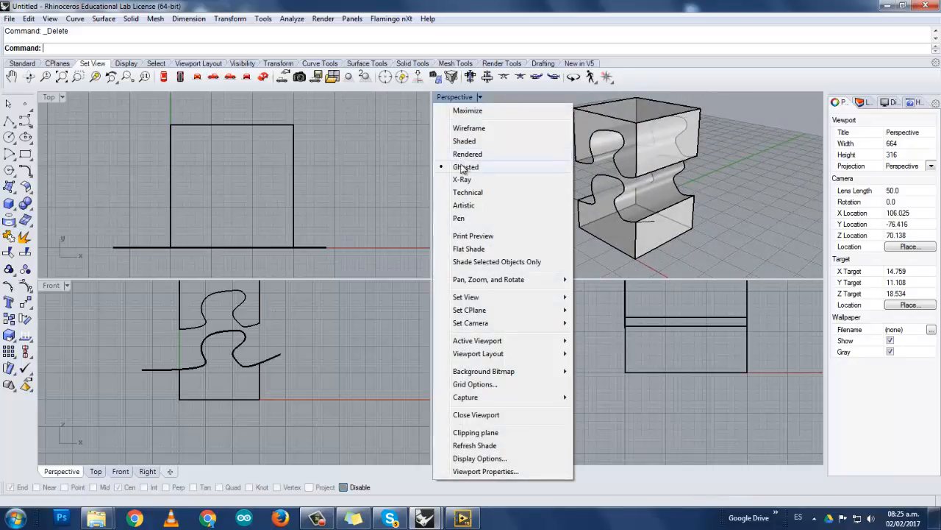
left_click(515, 153)
right_click_drag(672, 190, 624, 183)
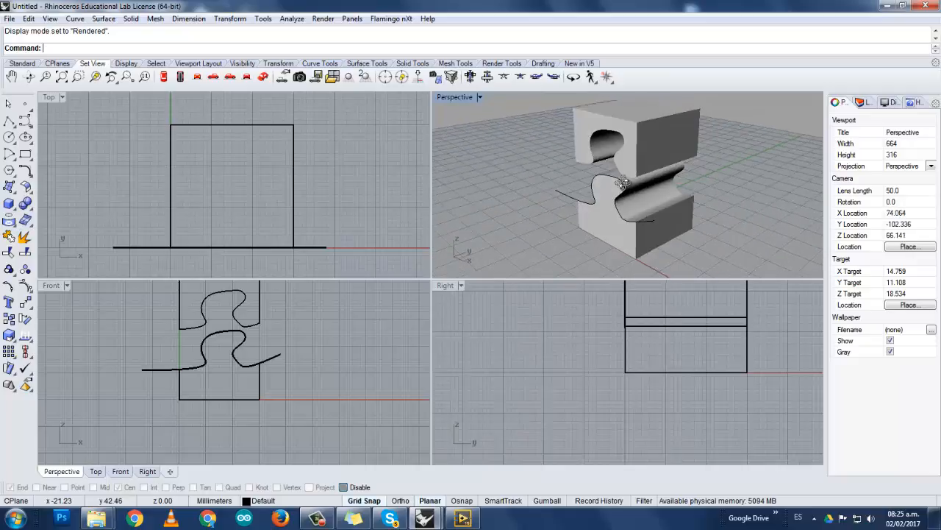
right_click(444, 99)
left_click(466, 167)
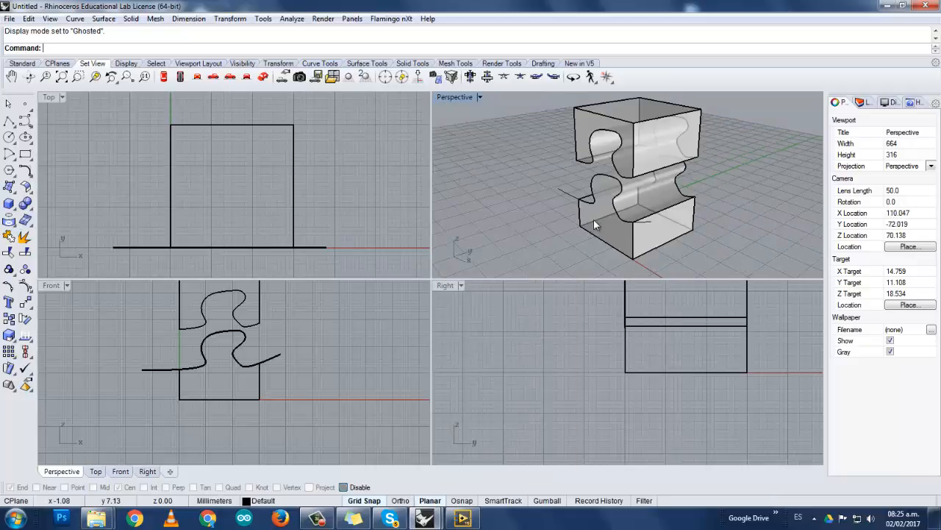
right_click_drag(593, 218, 467, 275)
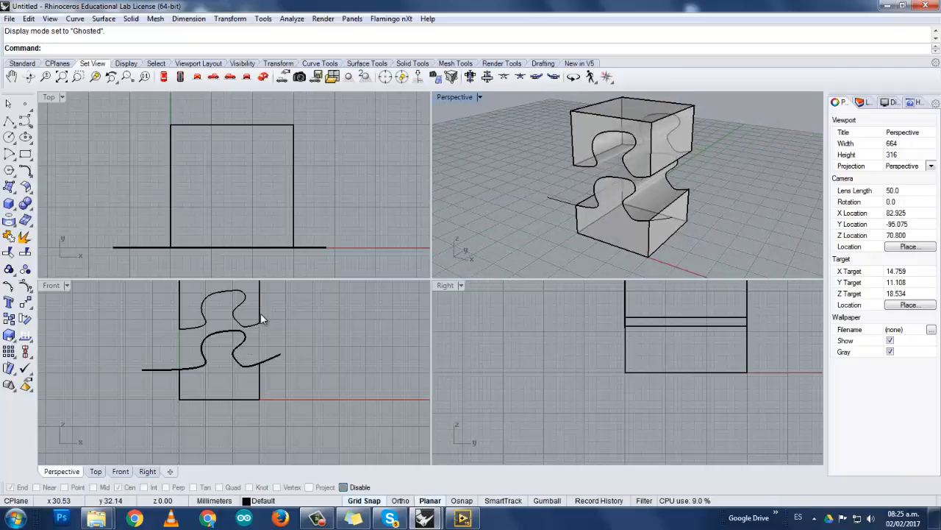
- Draw a circle of diameter 3 mm near the upper outer corner of the upper piece in the Front view, centred at 27, 42
right_click_drag(261, 316, 248, 357)
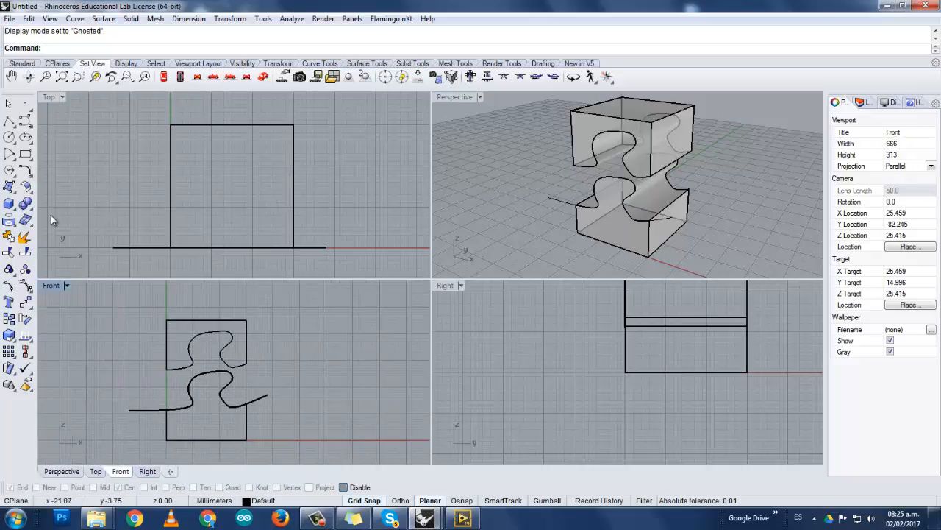
left_click(9, 137)
scroll(206, 369, "up", 4)
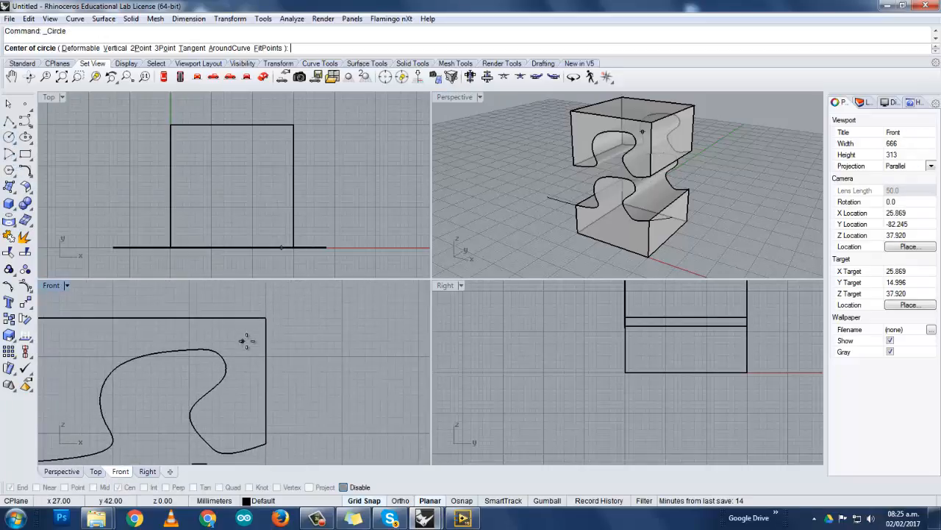
left_click(243, 339)
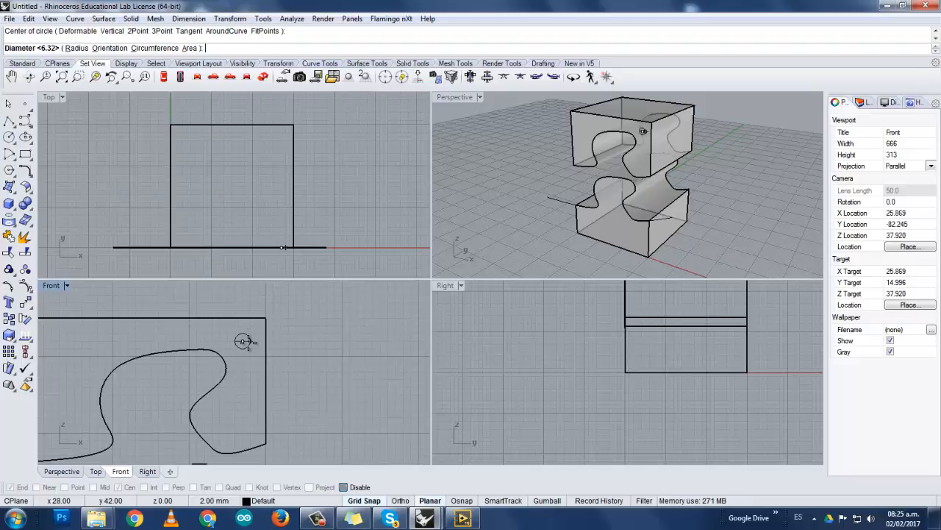
key("Return")
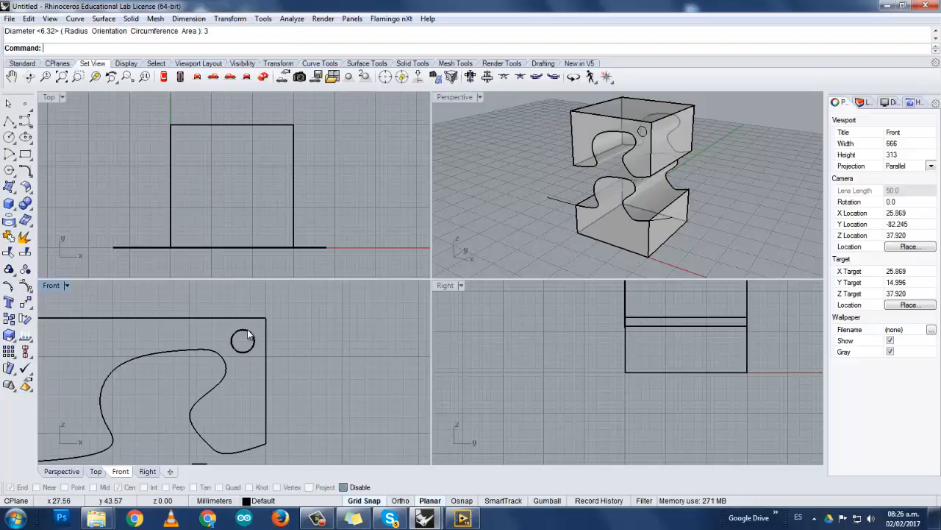
- Cut a blind hole about 23 mm deep into the upper piece from the 3 mm circle using MakeHole
left_click(249, 335)
right_click_drag(324, 242, 266, 219)
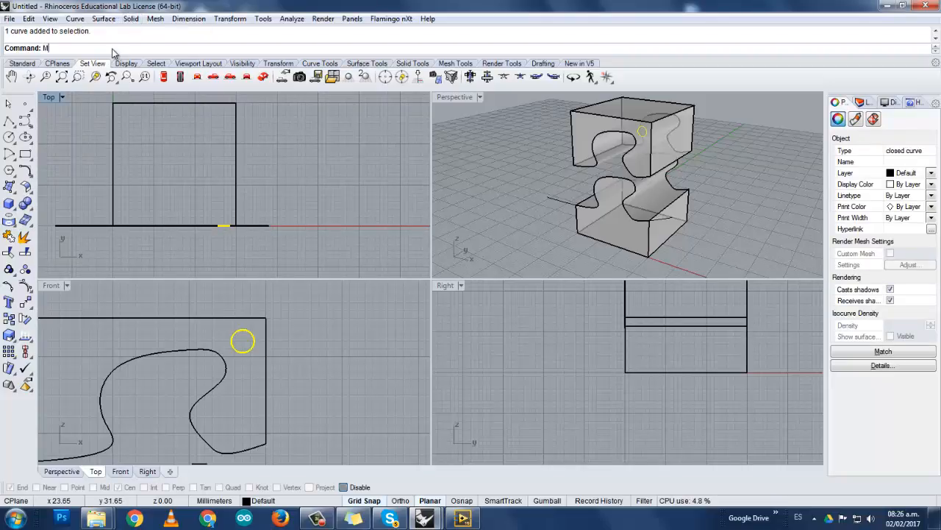
type("Hole")
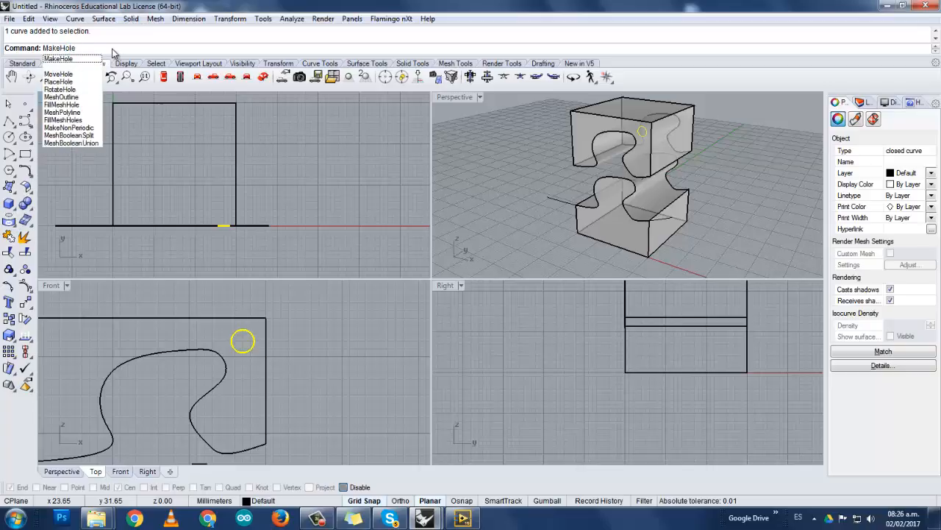
key("Return")
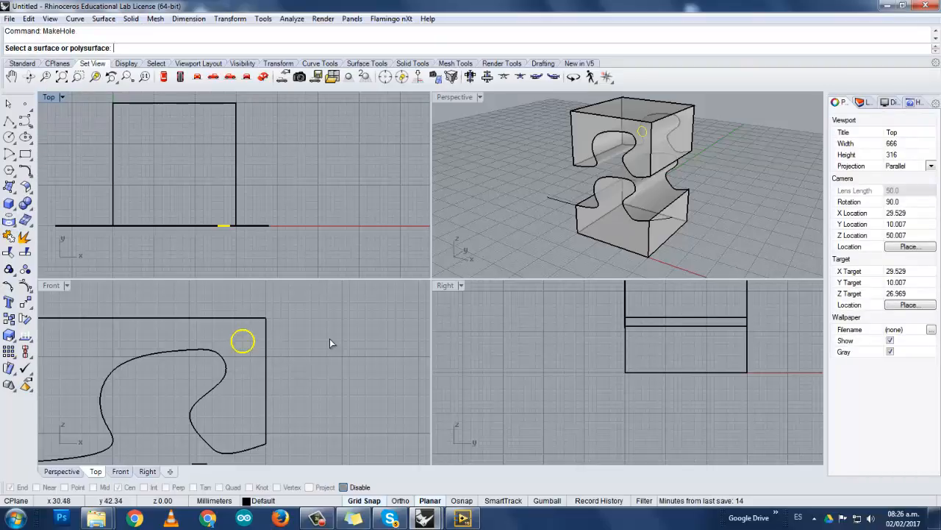
scroll(650, 172, "up", 5)
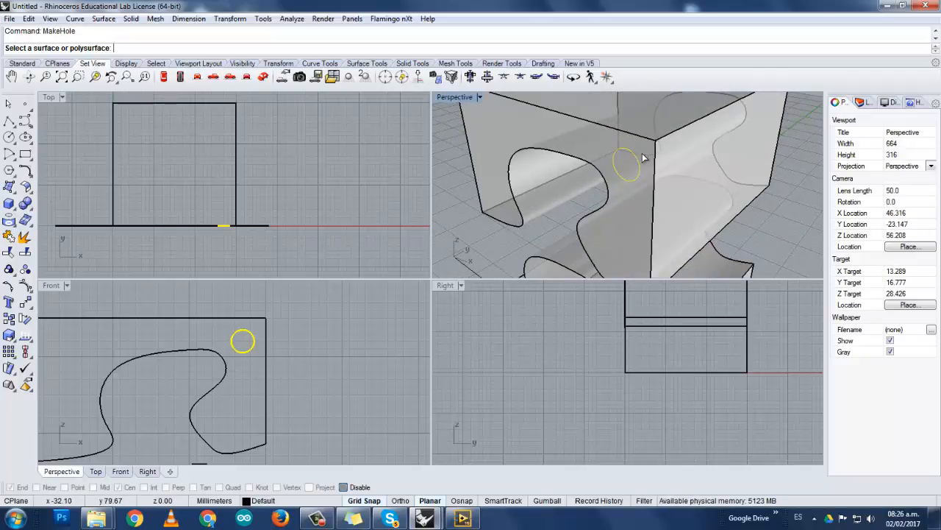
left_click(629, 159)
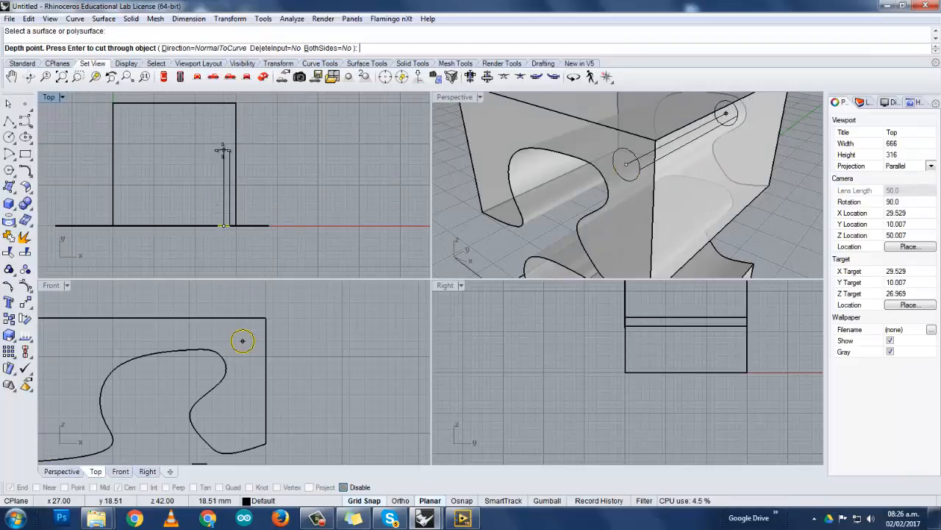
scroll(223, 151, "up", 2)
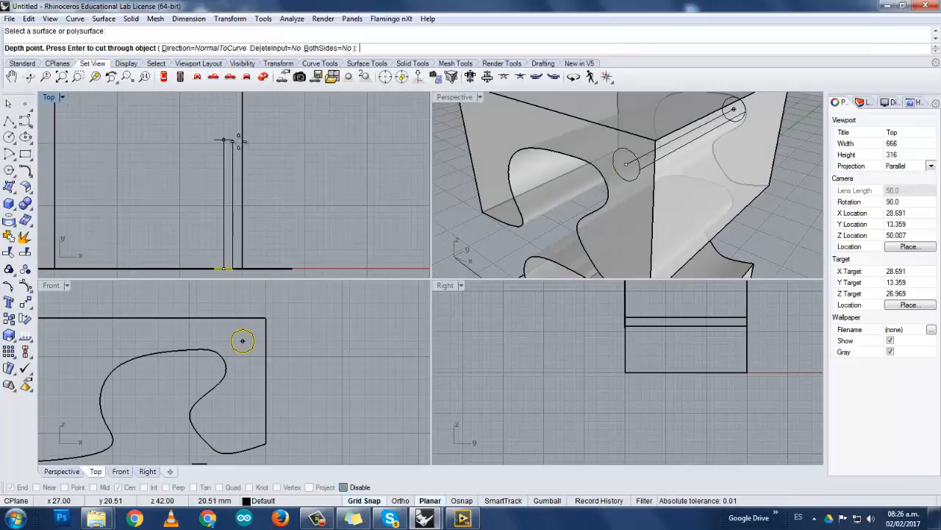
scroll(225, 141, "down", 2)
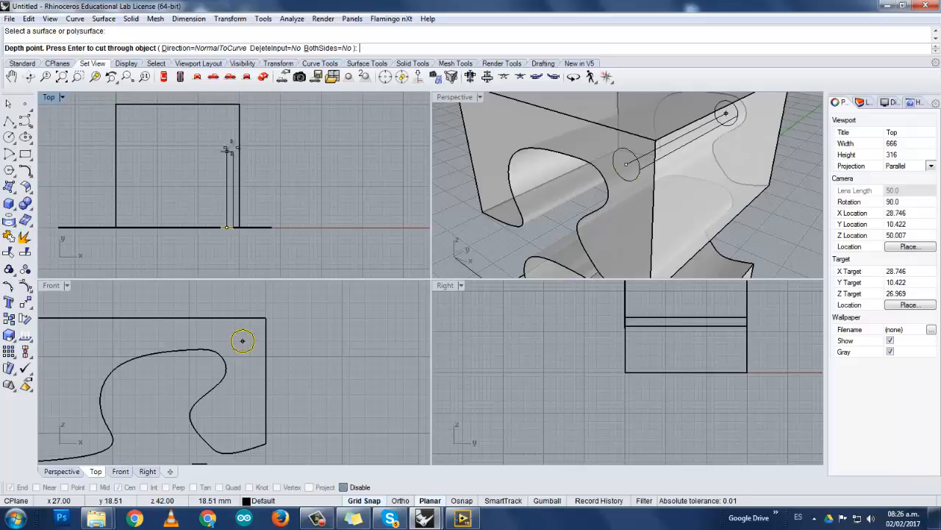
left_click(229, 131)
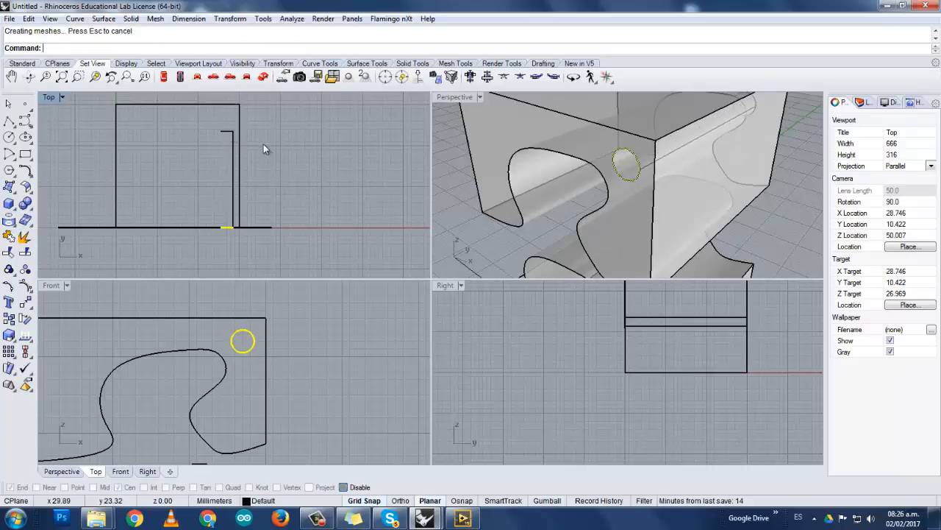
right_click_drag(667, 213, 470, 218)
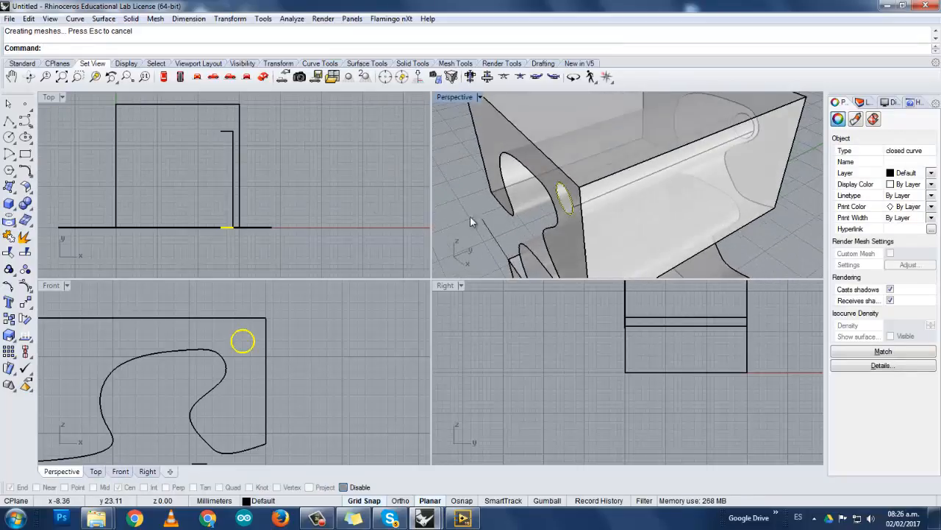
- Draw a circle about 6.3 mm in diameter concentric with the hole and move it to the back face of the box
right_click_drag(308, 160, 267, 188)
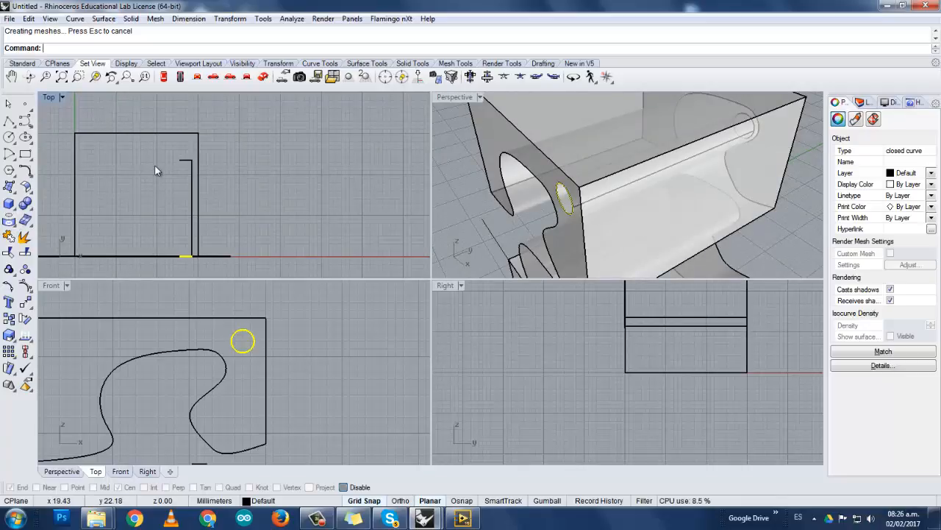
left_click(10, 139)
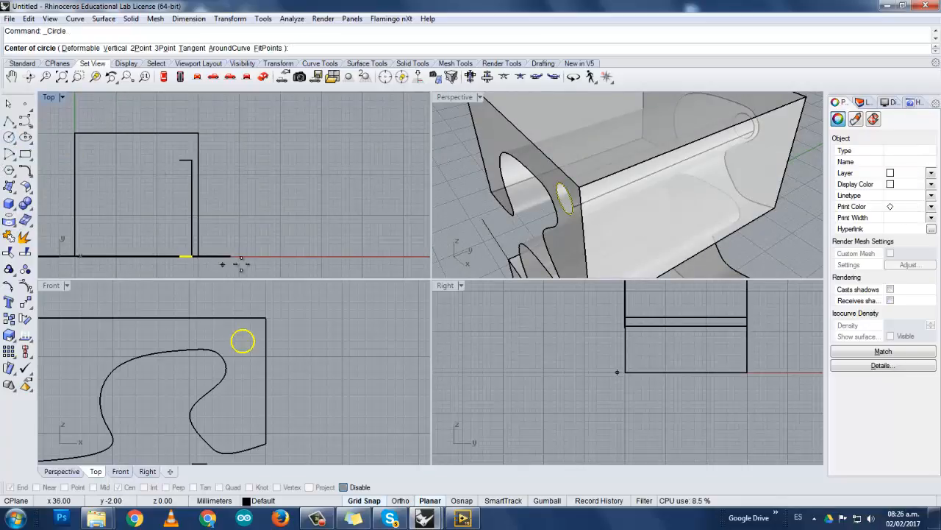
left_click(243, 340)
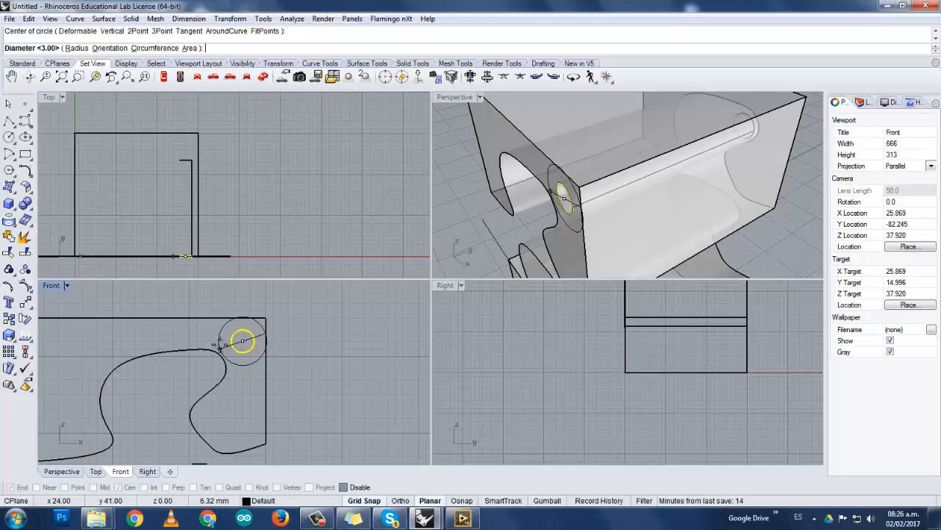
left_click(221, 351)
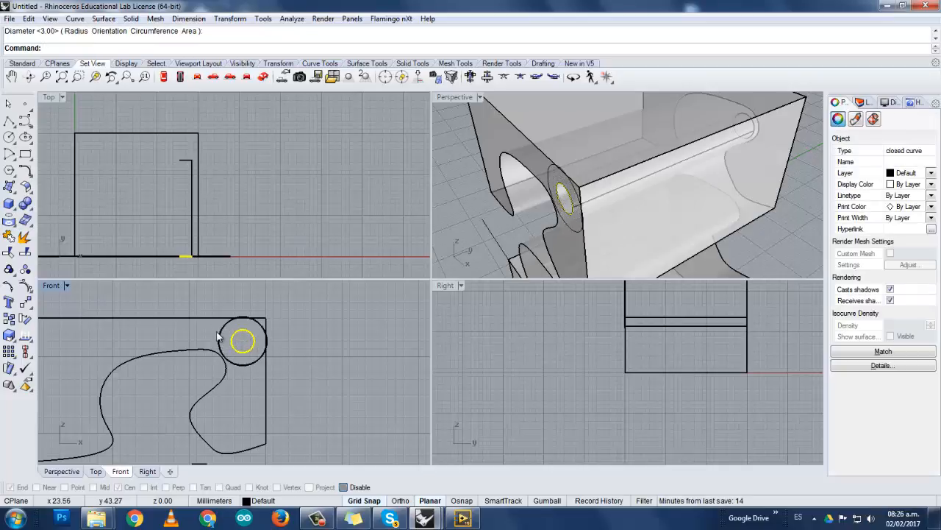
left_click(219, 337)
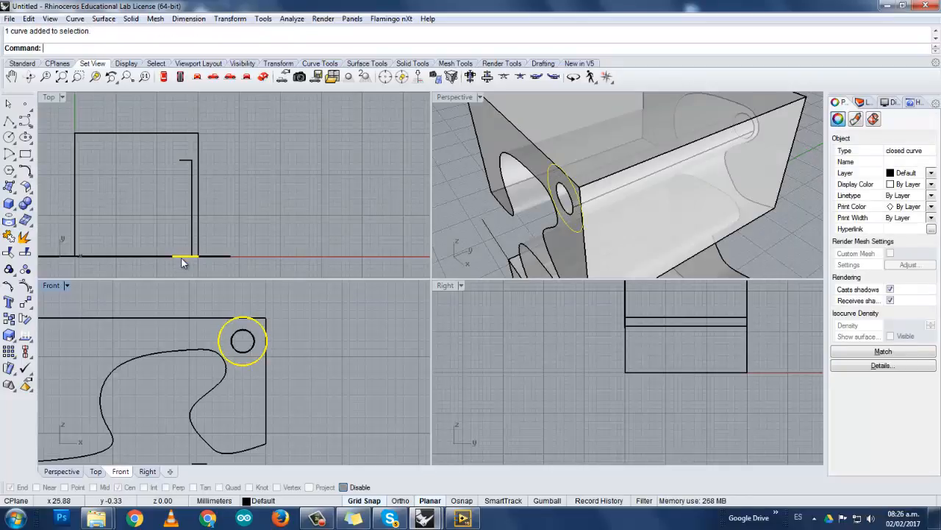
left_click_drag(180, 258, 177, 134)
right_click_drag(710, 153, 682, 149)
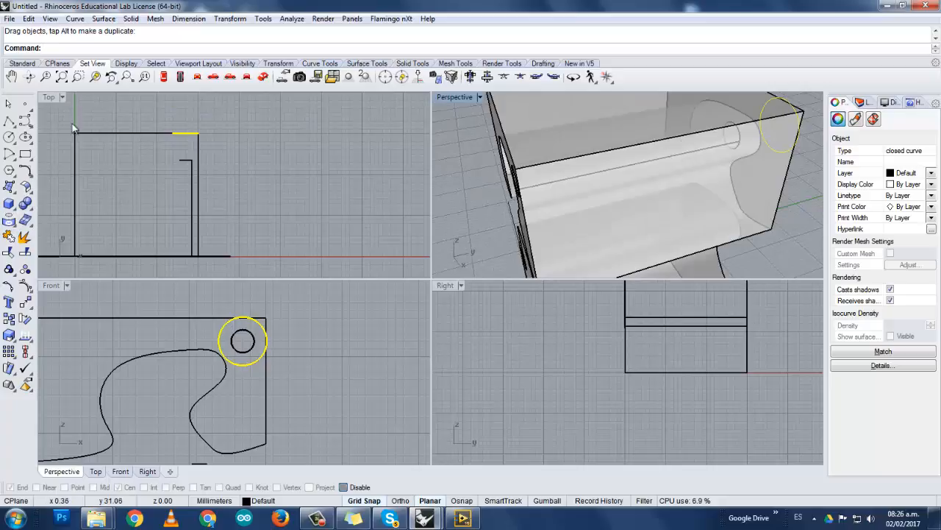
left_click(325, 209)
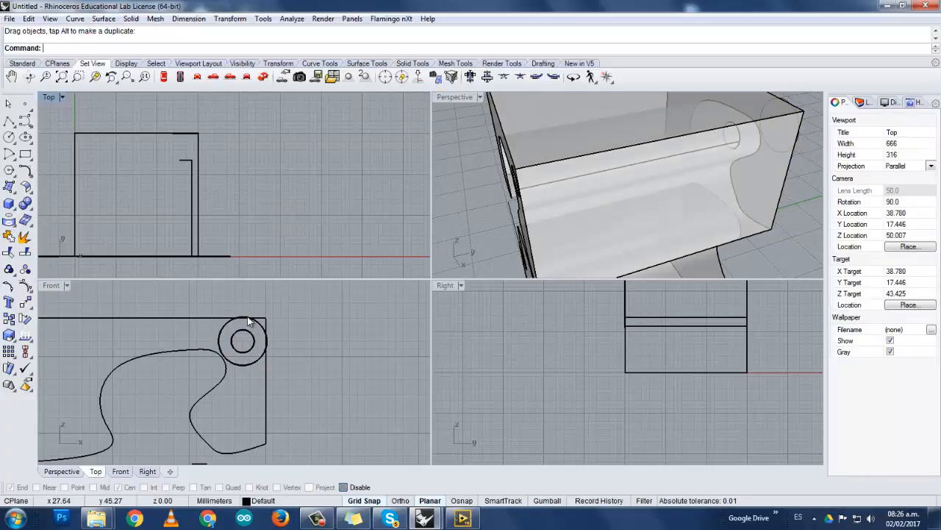
- Delete the larger concentric circle on the back face
scroll(247, 316, "up", 2)
scroll(250, 331, "down", 5)
left_click(255, 344)
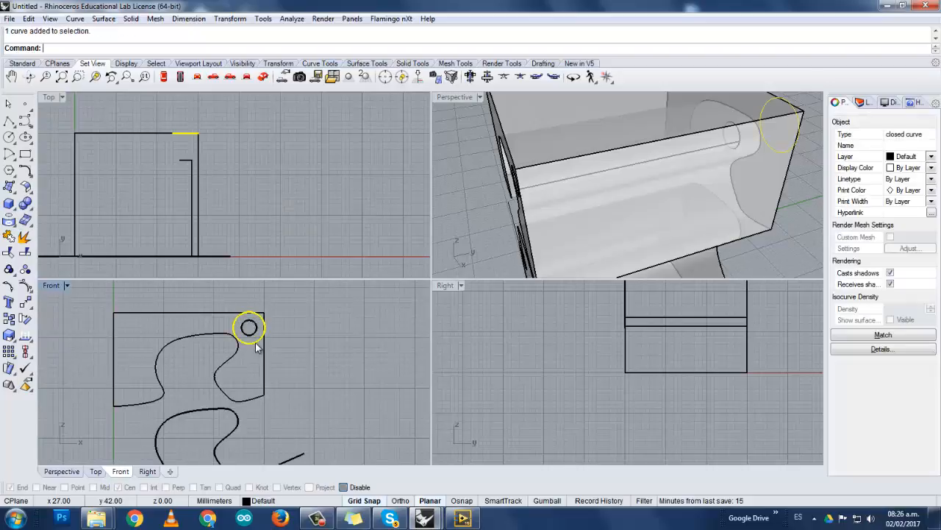
key("Delete")
- Draw a circle about 4 mm in diameter concentric with the hole and move it just behind the back face
scroll(268, 348, "up", 3)
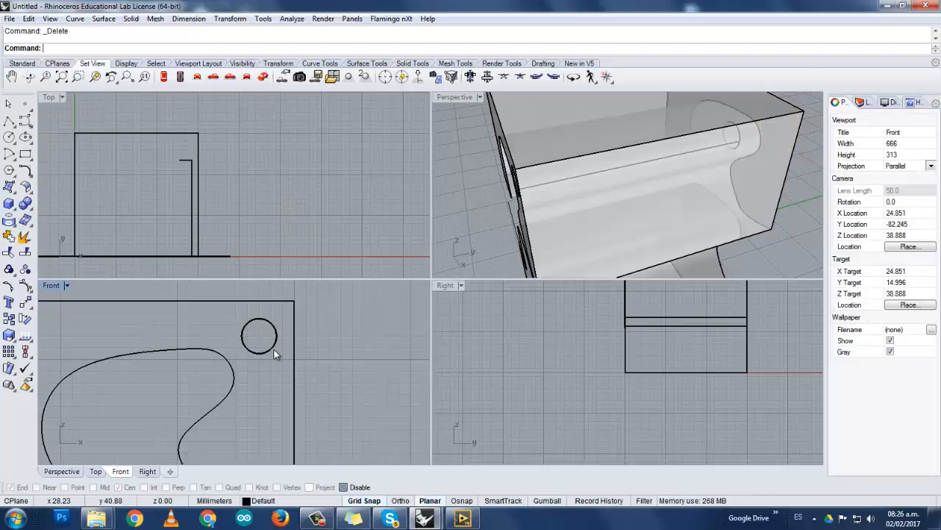
left_click(8, 137)
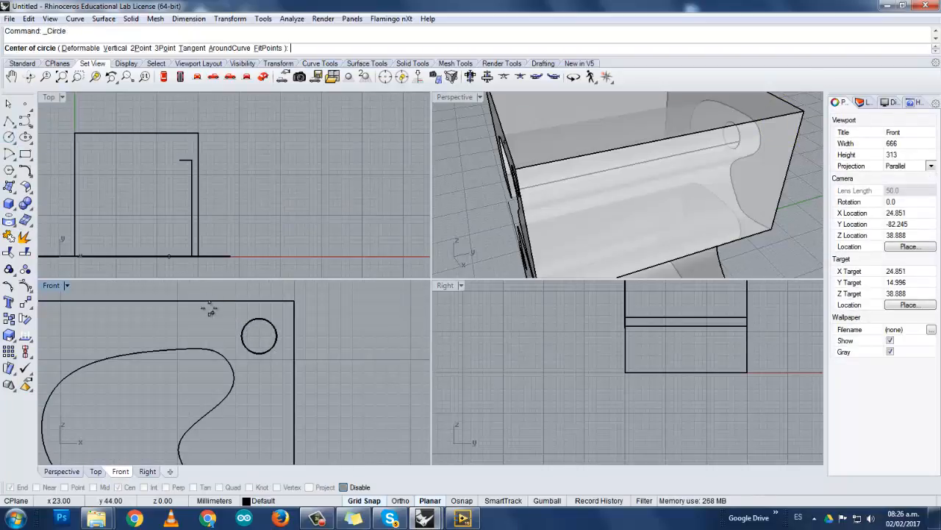
left_click(259, 338)
left_click(285, 334)
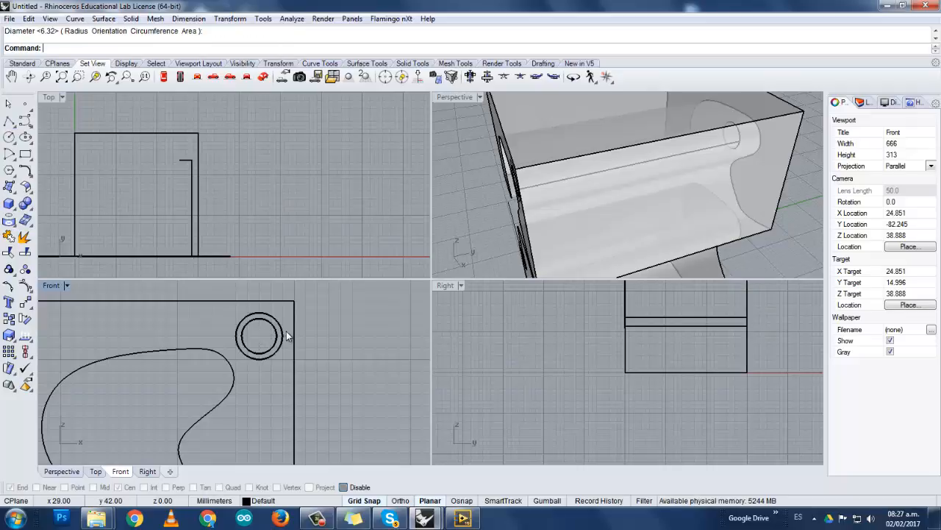
left_click(254, 315)
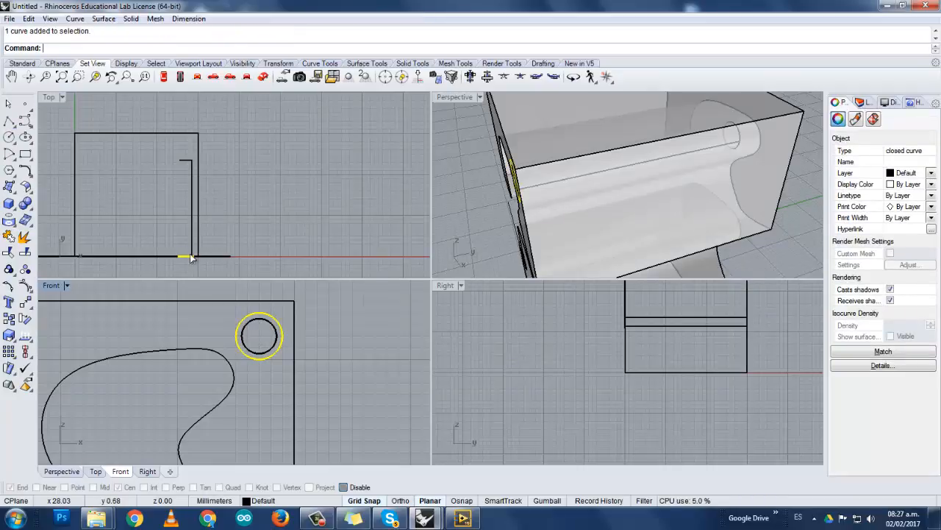
left_click_drag(190, 254, 188, 130)
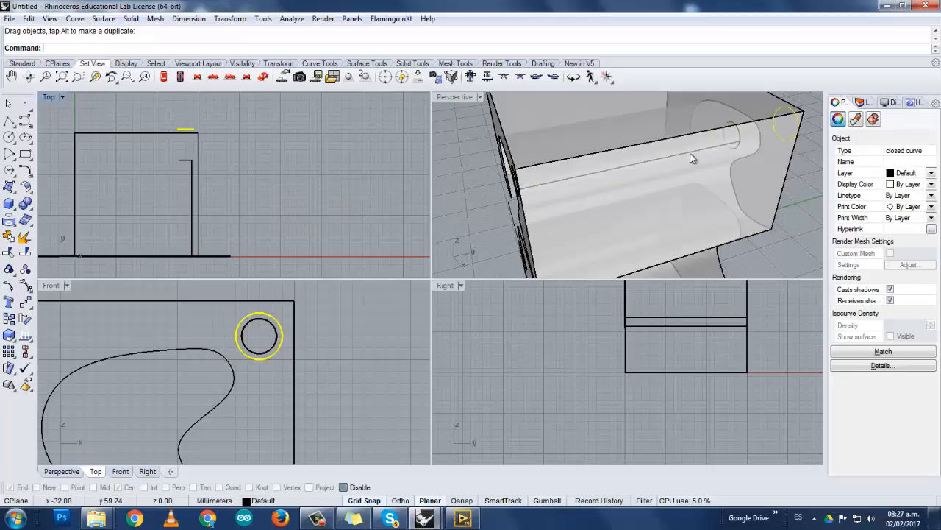
- Cut a wider hole with MakeHole from the rear 4 mm circle into the upper piece, as deep as the inner end of the 3 mm hole
right_click_drag(694, 153, 517, 142)
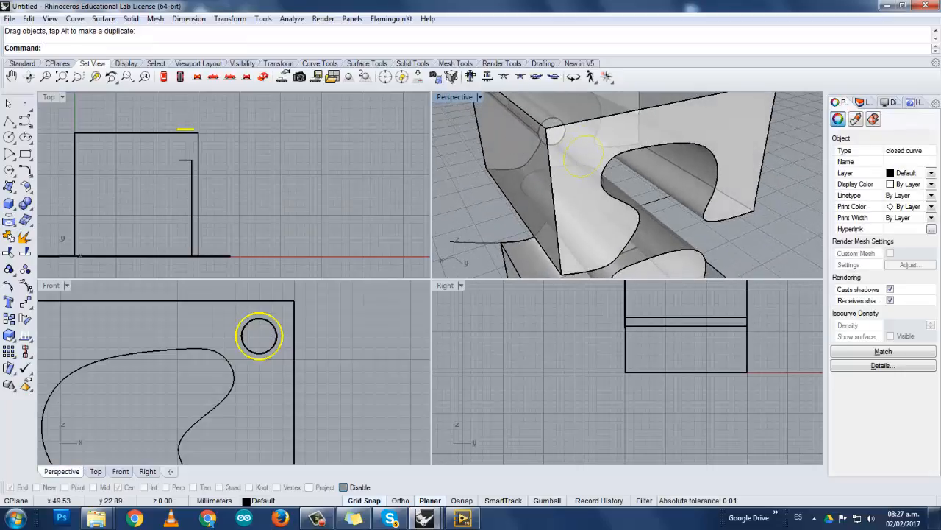
type("M")
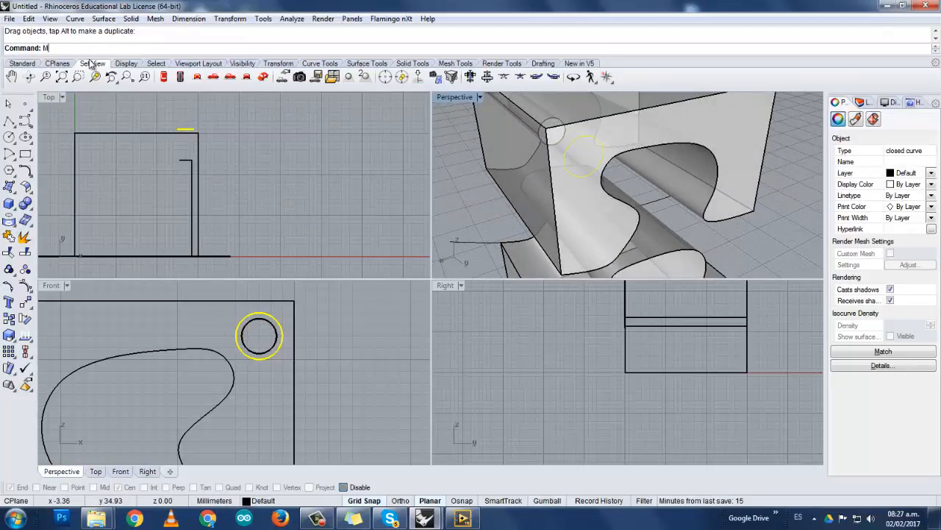
type("akeHo")
key("Return")
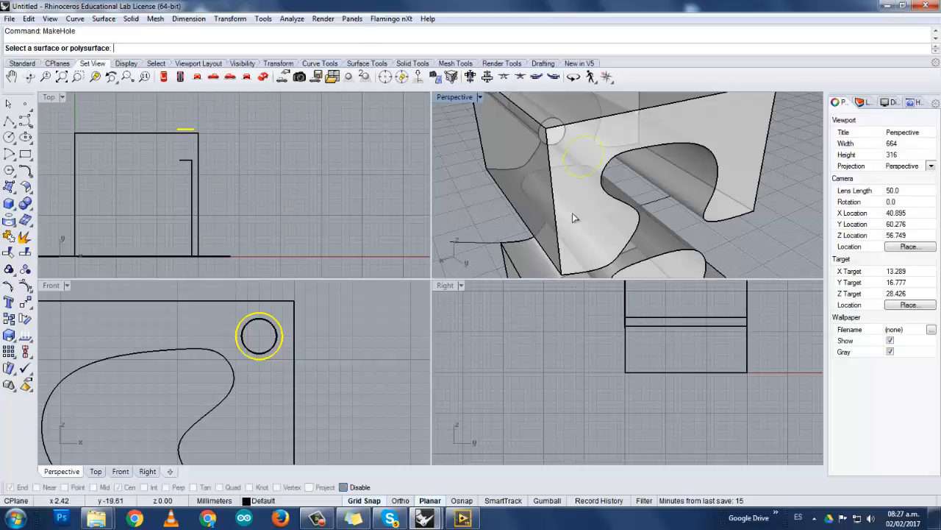
left_click(568, 142)
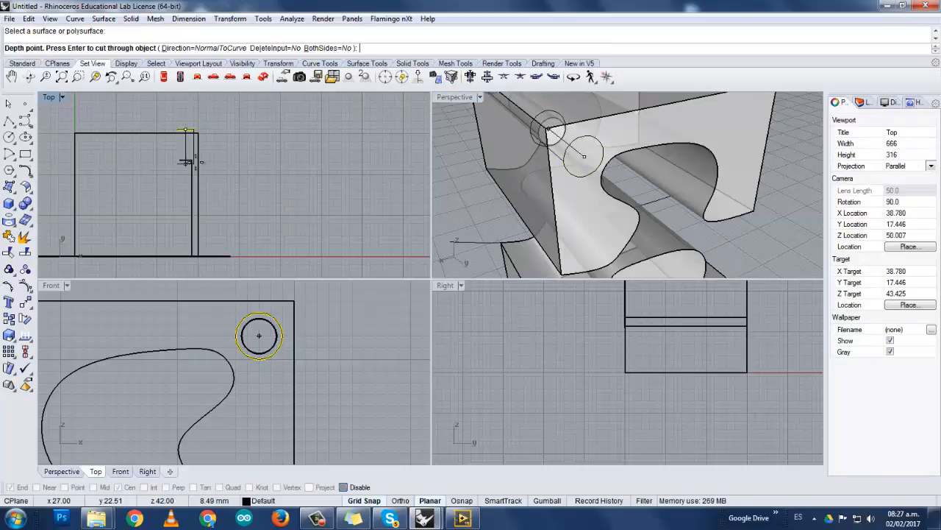
scroll(188, 156, "up", 3)
key("Return")
right_click_drag(490, 196, 592, 140)
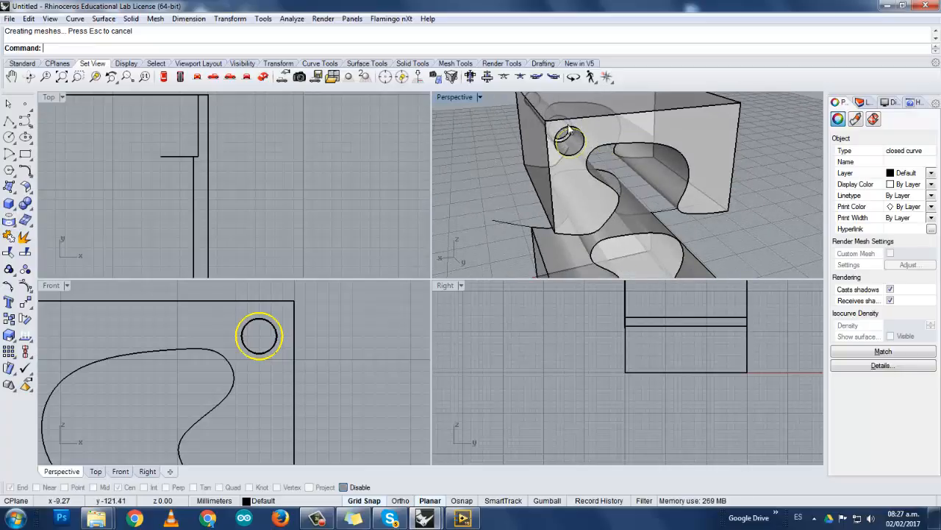
right_click_drag(586, 141, 732, 184)
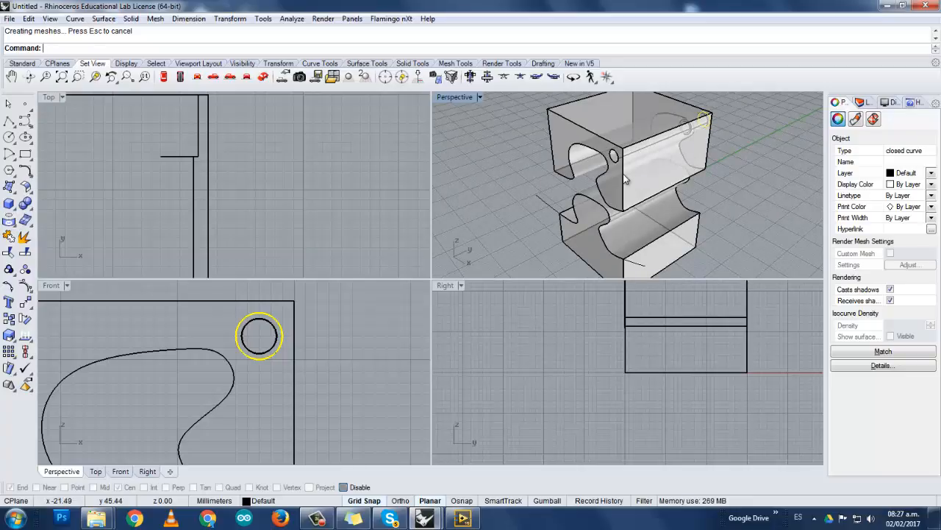
mouse_move(630, 181)
right_mouse_down()
mouse_move(650, 163)
mouse_move(638, 159)
mouse_move(633, 172)
right_mouse_up()
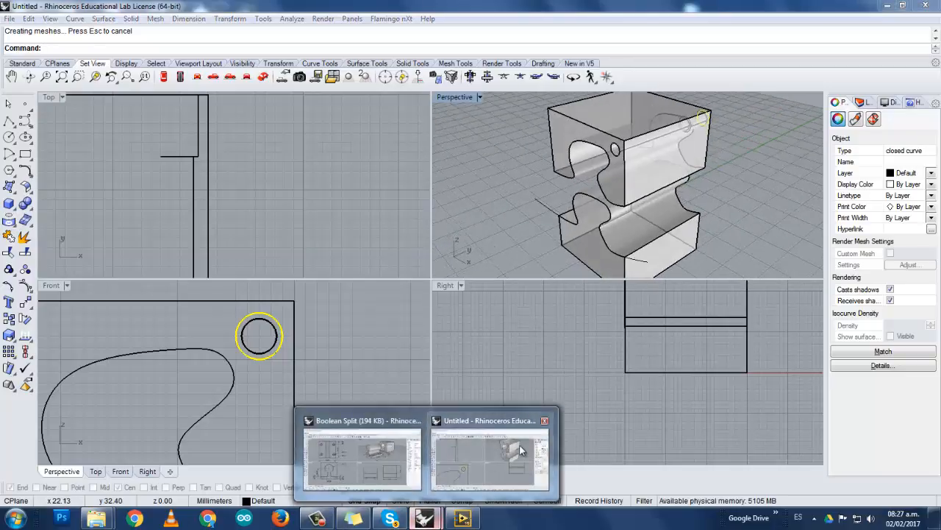
- Switch to the Boolean Split model and examine the dimensioned base with its cylinder and counterbored holes in the Top and Perspective views
left_click(428, 519)
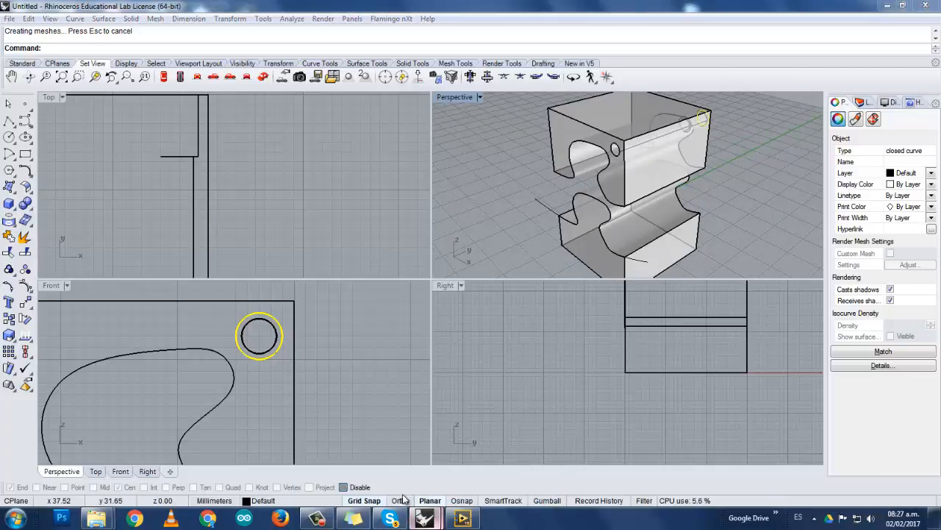
left_click(378, 452)
right_click_drag(553, 214, 574, 219)
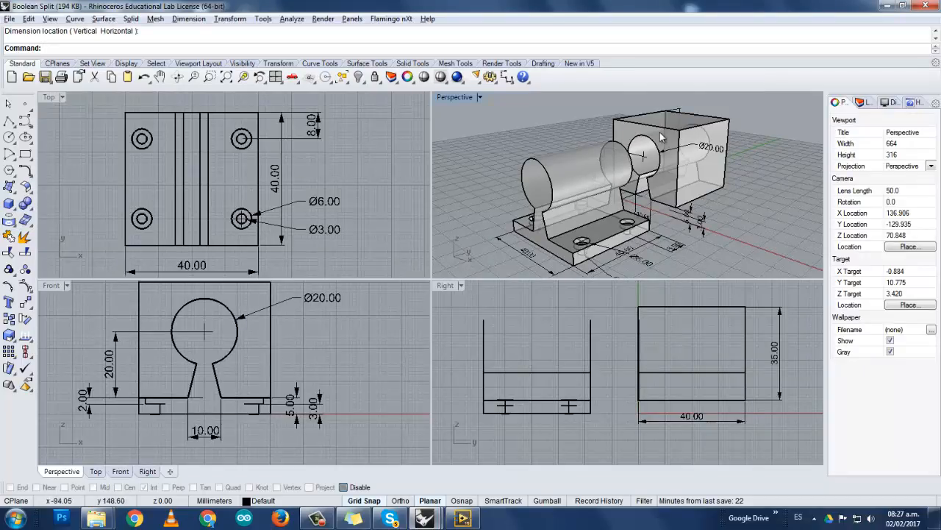
scroll(260, 142, "down", 8)
mouse_move(269, 135)
right_mouse_down()
mouse_move(211, 206)
mouse_move(216, 199)
right_mouse_up()
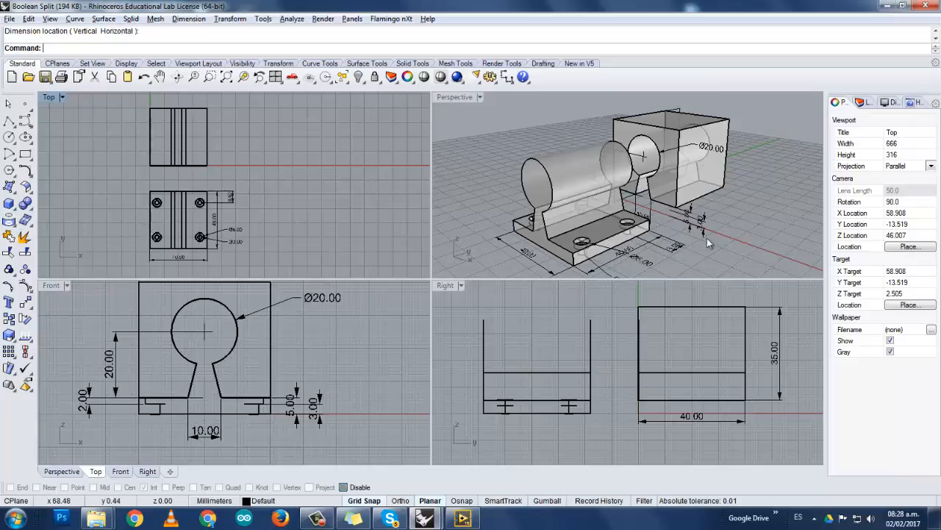
scroll(184, 237, "up", 5)
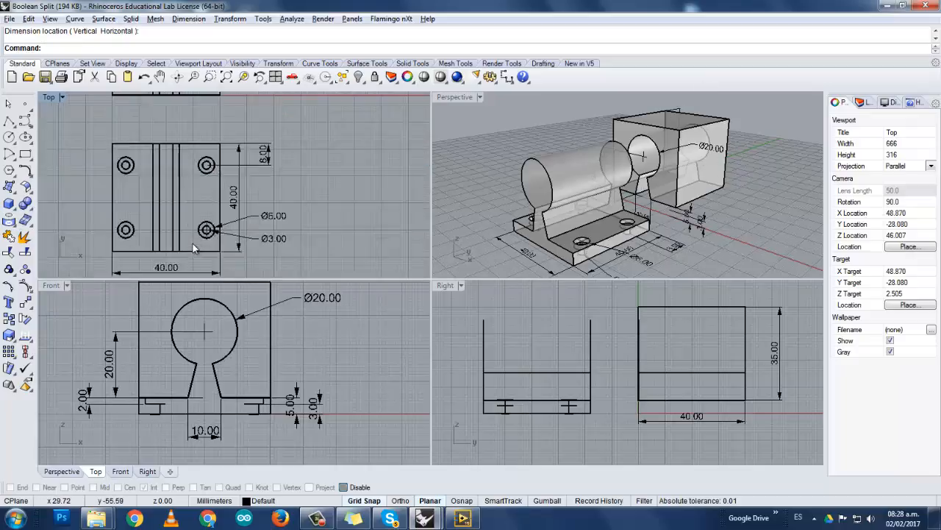
right_click_drag(184, 238, 198, 224)
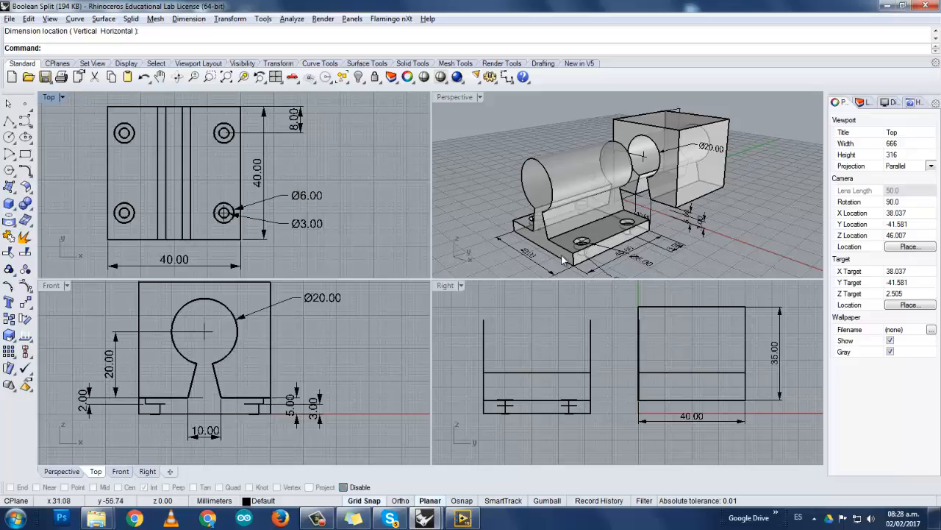
right_click_drag(563, 259, 515, 246)
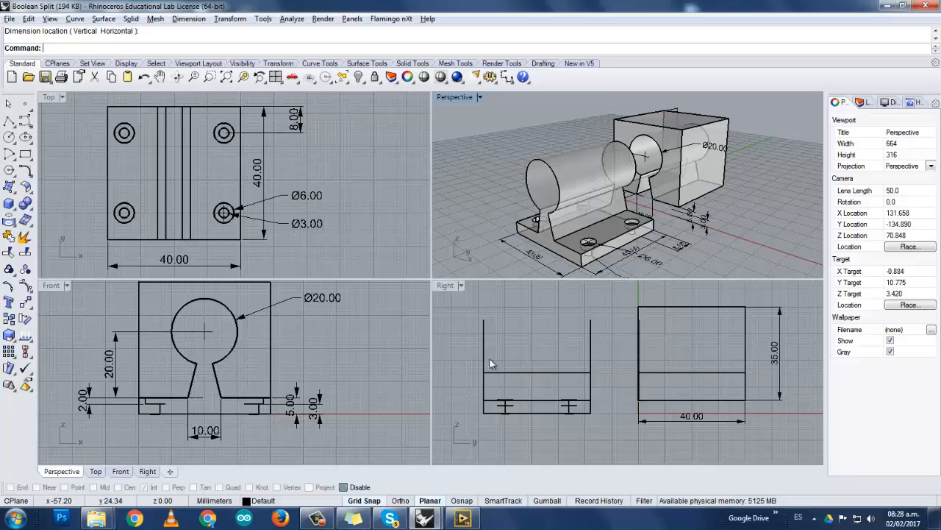
- Switch to the Snipping Tool for a screen capture of the dimensioned model in all four viewports
right_click_drag(355, 352, 358, 363)
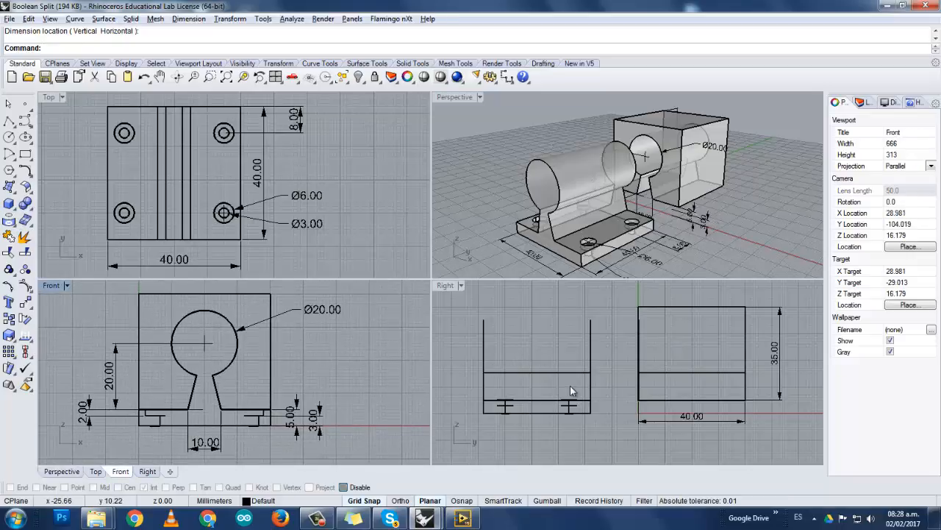
right_click_drag(316, 207, 370, 207)
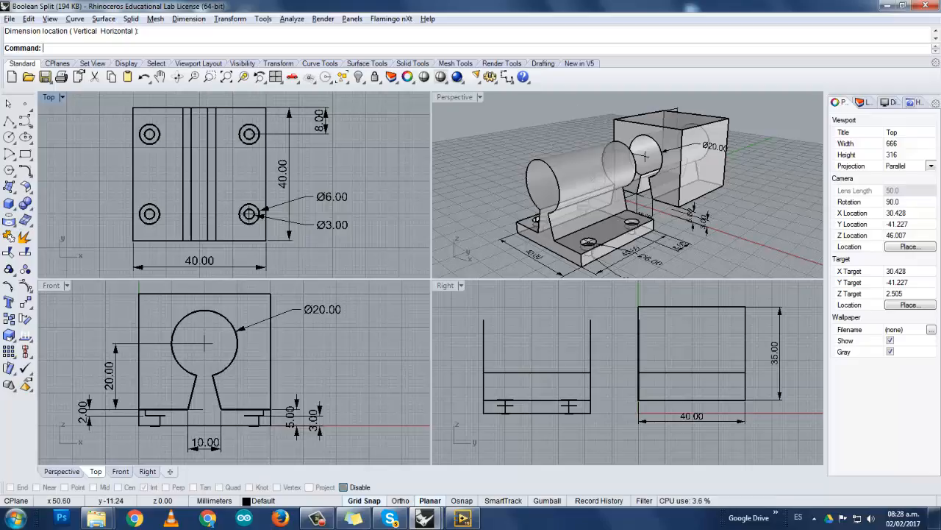
left_click(22, 522)
type("snipping")
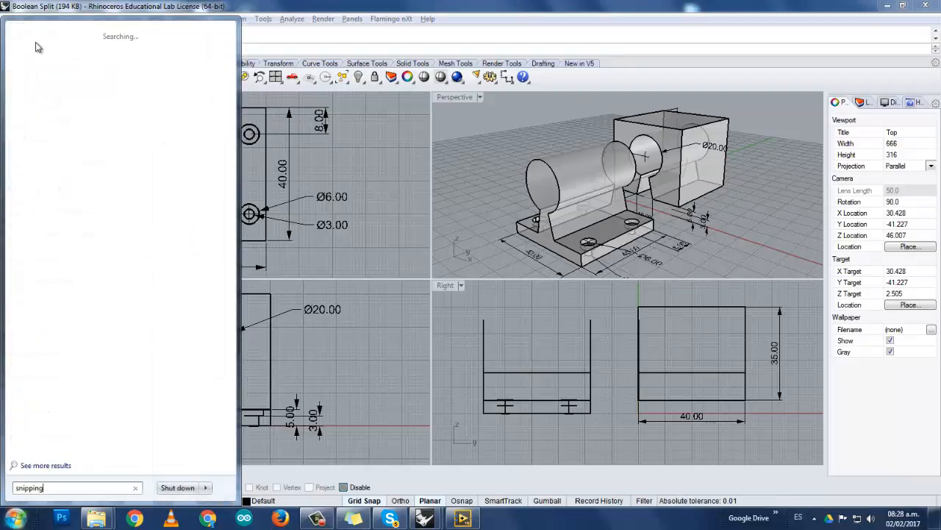
left_click(40, 48)
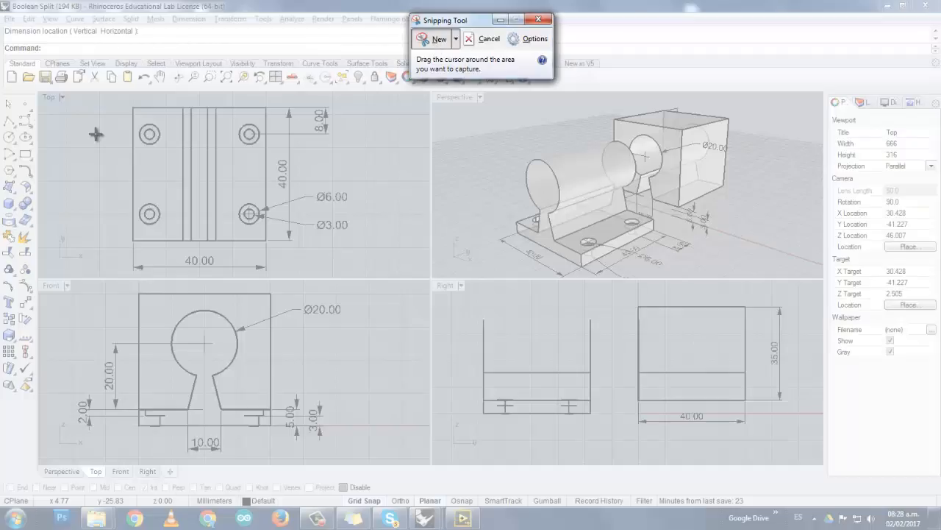
- Snip the four viewports, retaking the capture wide enough to include the Front view's 20.00 and 2.00 height dimensions, and maximize the snip window
left_click_drag(117, 101, 789, 457)
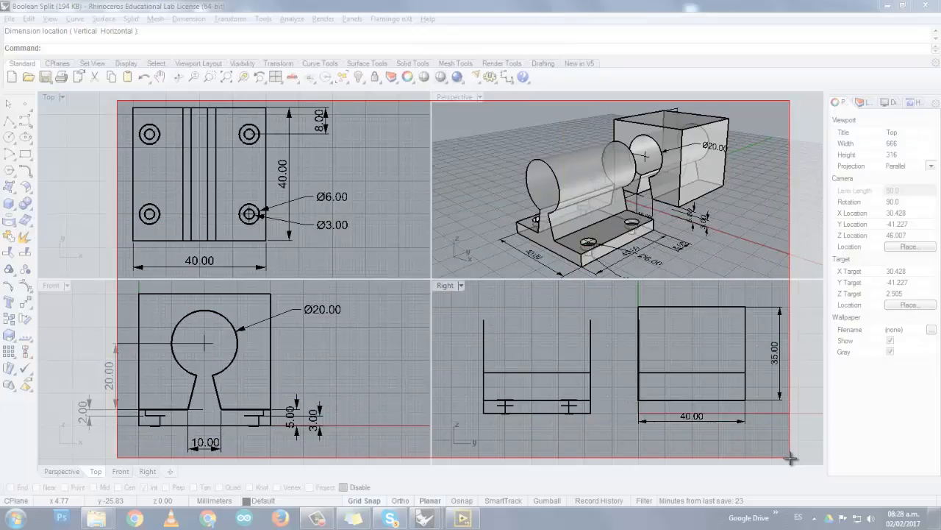
left_click_drag(789, 458, 790, 458)
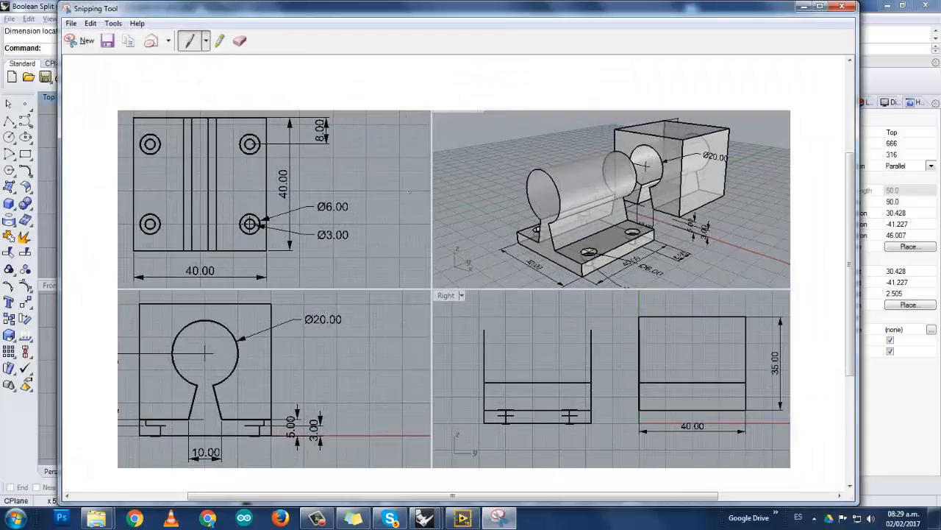
left_click(83, 41)
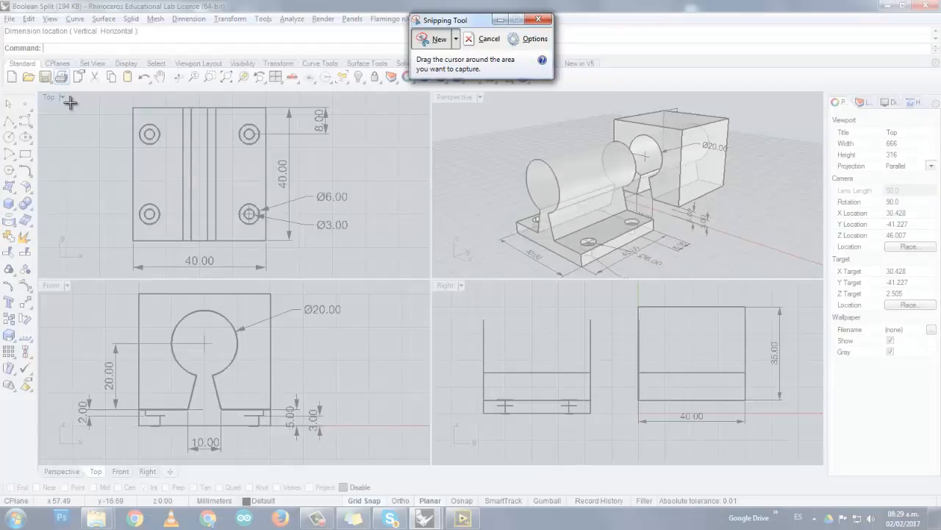
left_click_drag(70, 103, 792, 453)
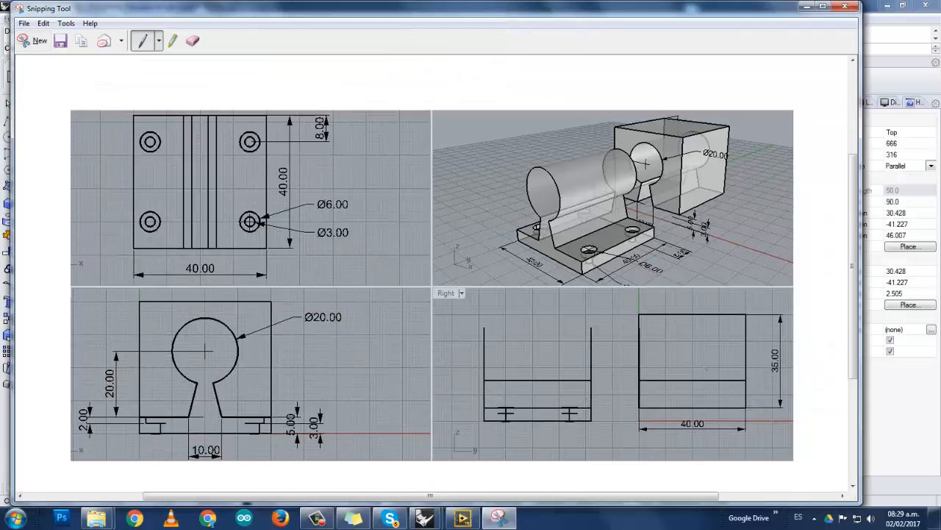
double_click(330, 16)
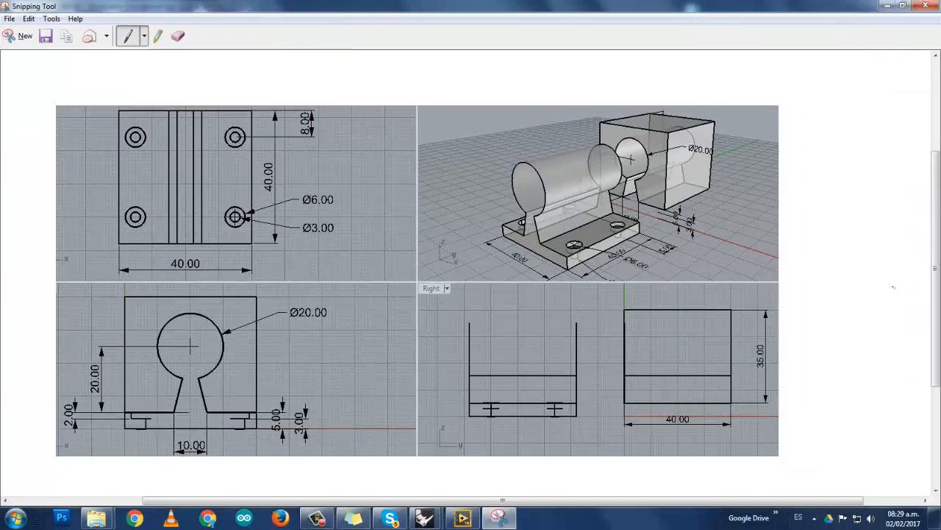